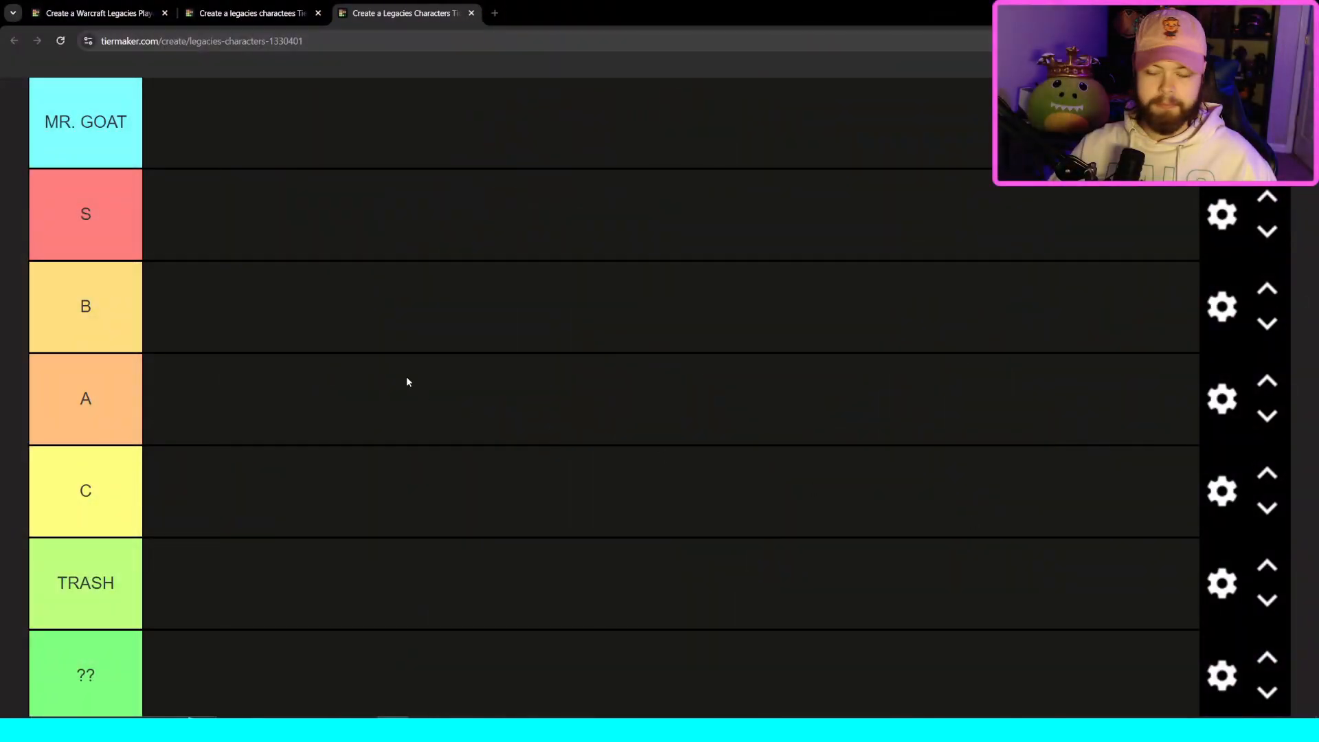
Step: Place the first pinned image, the bearded man in the dark suit, in the A tier
{"action": "scroll", "coordinate": [481, 409], "scroll_direction": "down", "scroll_amount": 4}
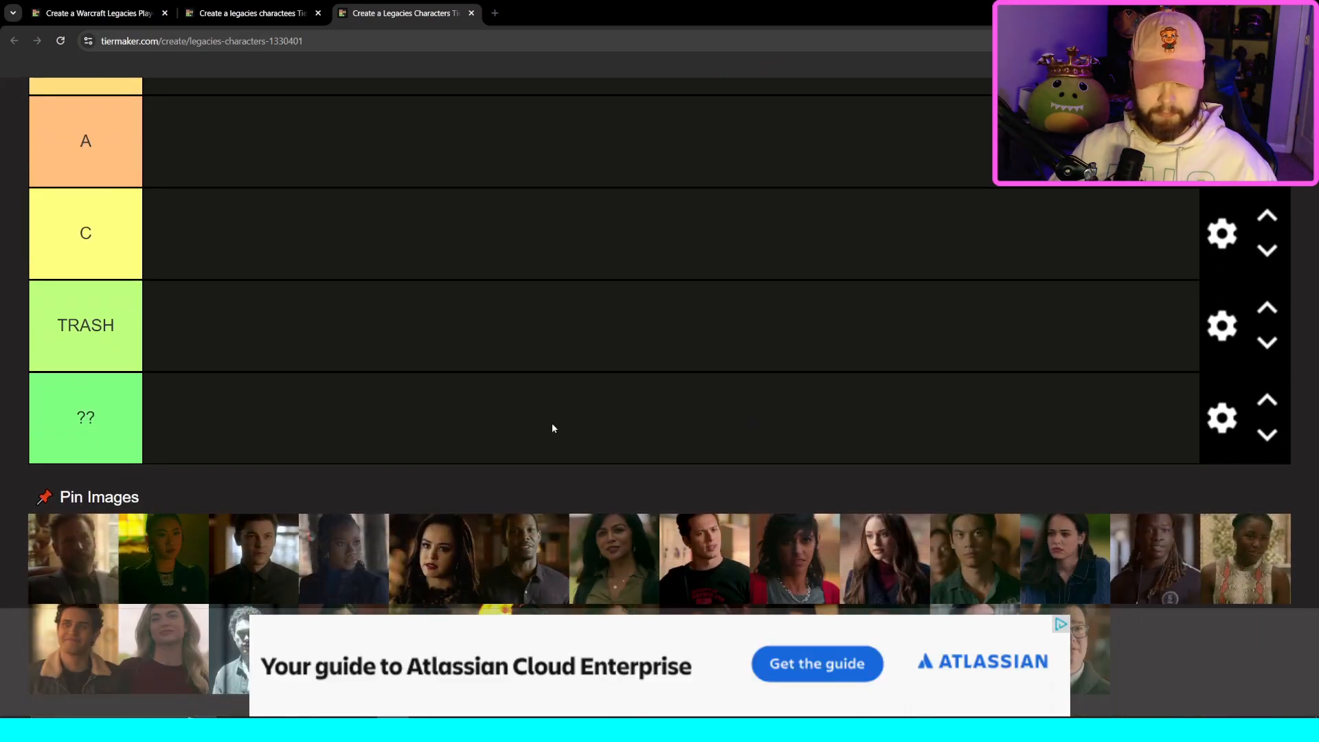
{"action": "scroll", "coordinate": [566, 418], "scroll_direction": "down", "scroll_amount": 3}
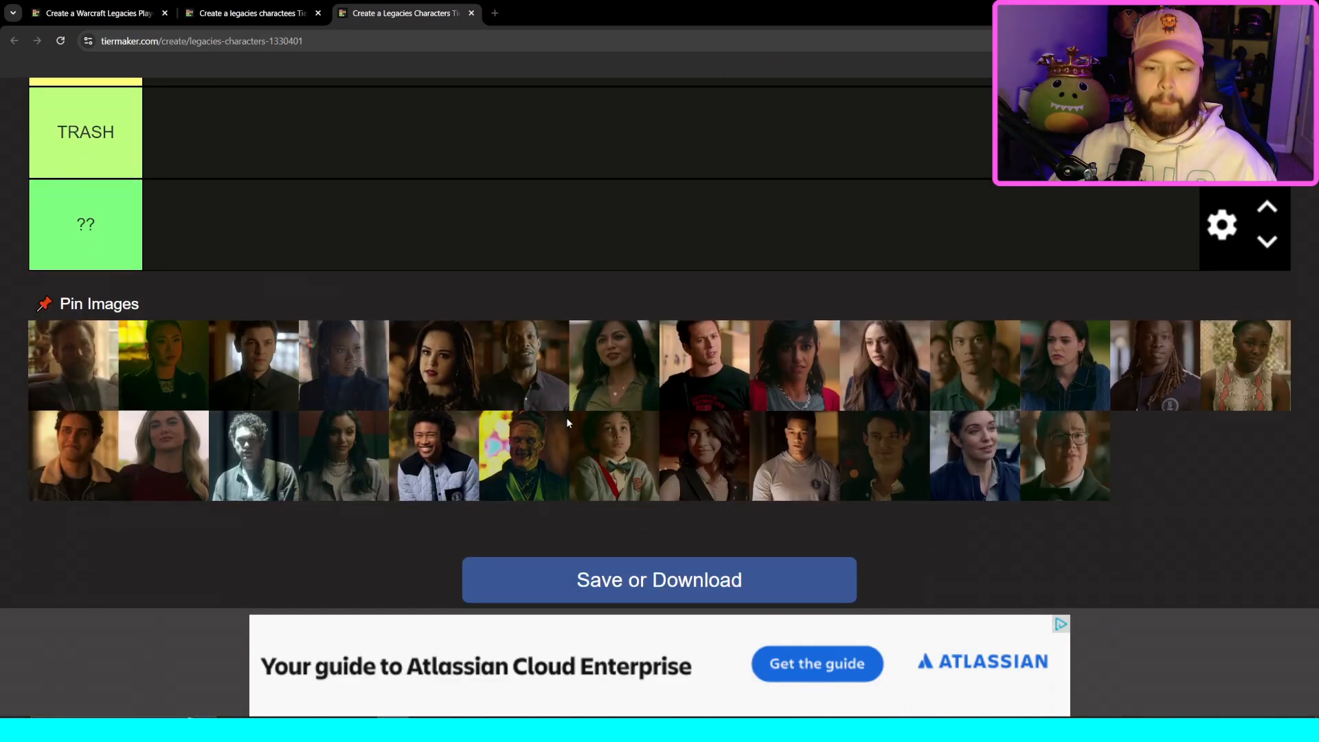
{"action": "scroll", "coordinate": [566, 418], "scroll_direction": "up", "scroll_amount": 1}
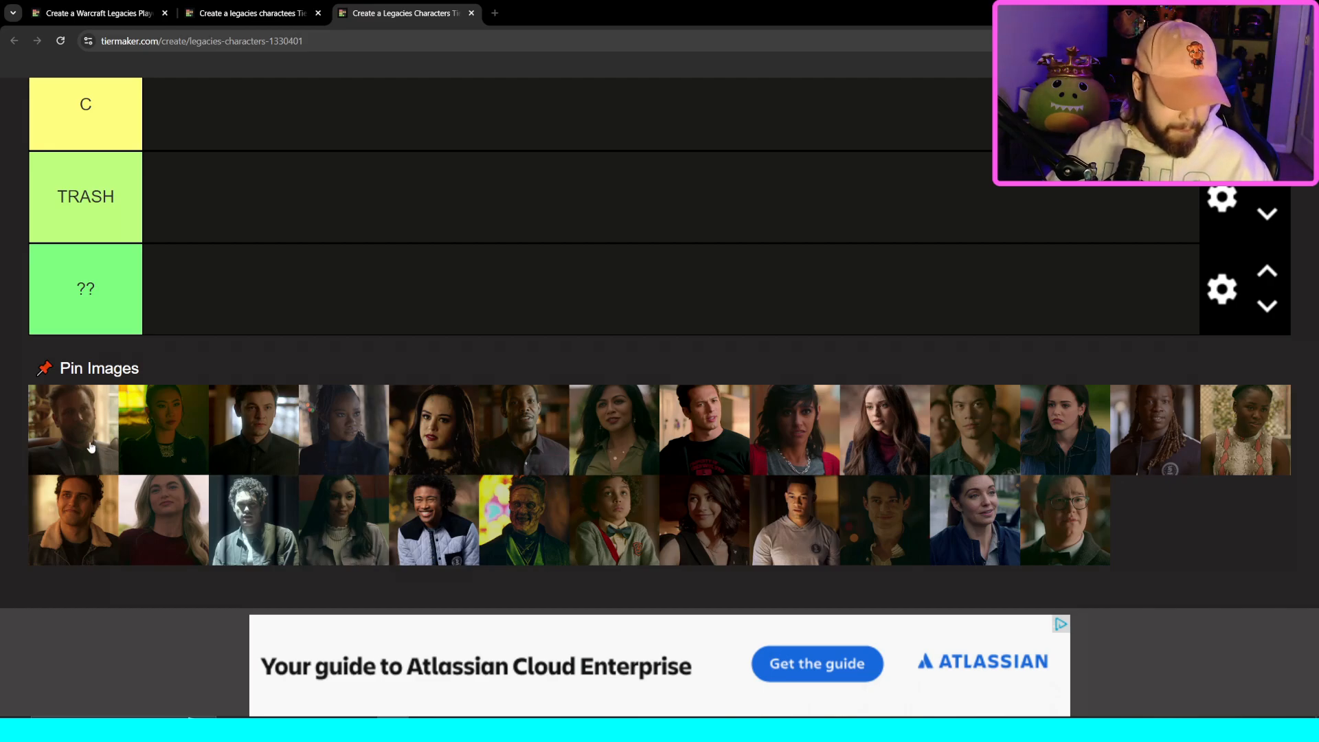
{"action": "left_click_drag", "start_coordinate": [68, 435], "coordinate": [230, 392]}
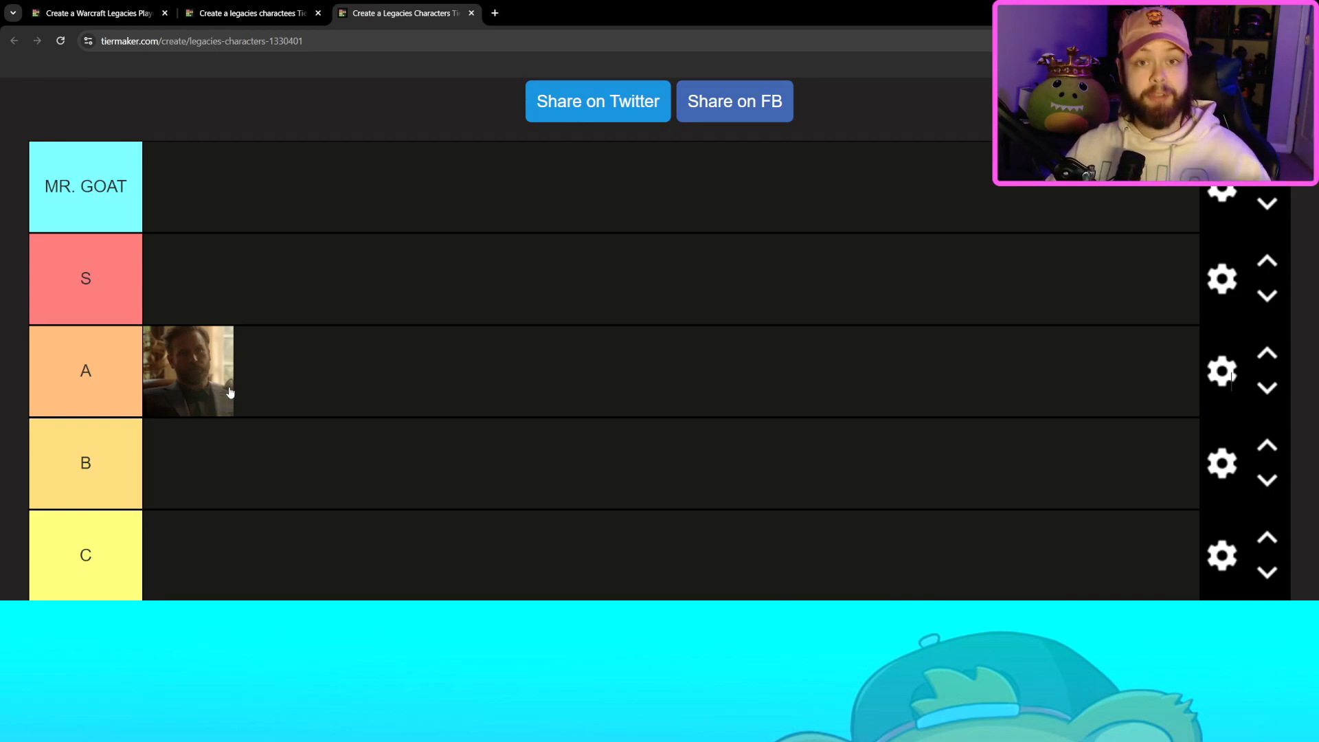
Step: Place the woman in yellow-green light in the TRASH tier and the young man in the dark shirt in the C tier
{"action": "left_click_drag", "start_coordinate": [79, 426], "coordinate": [245, 205]}
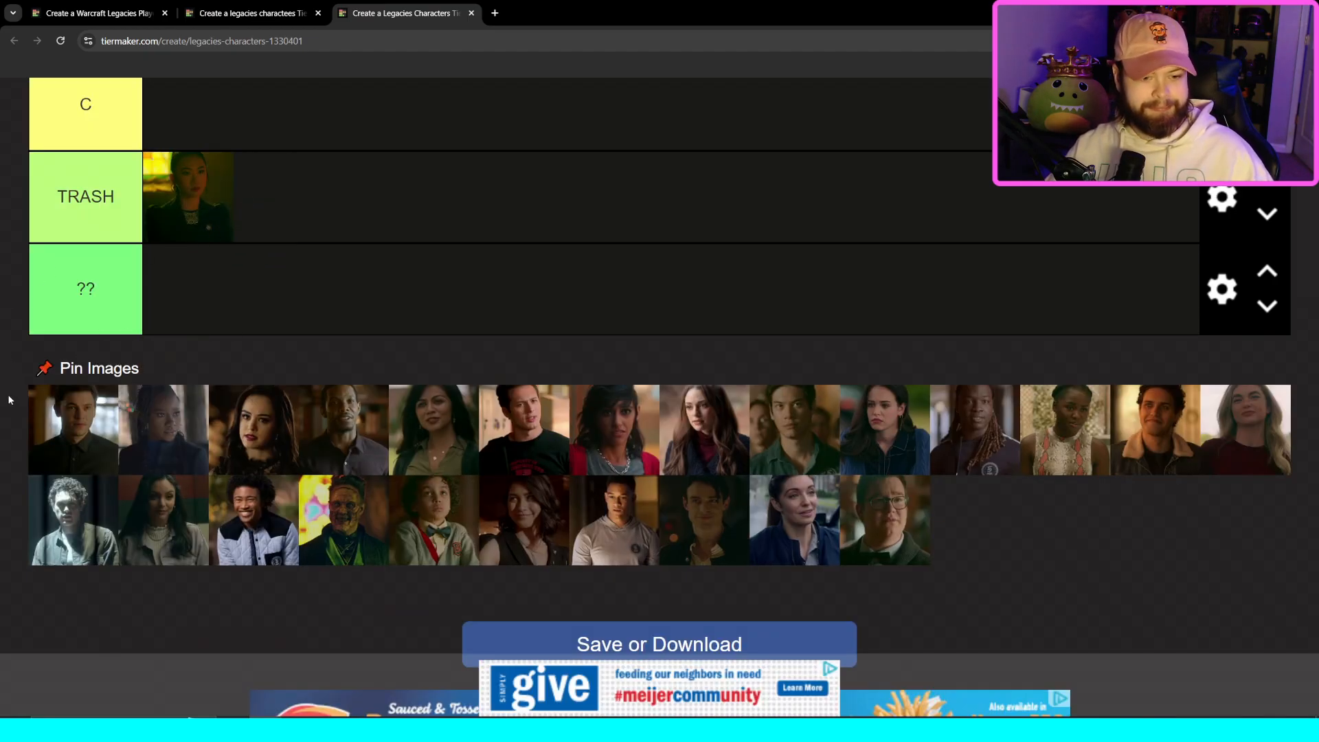
{"action": "scroll", "coordinate": [2, 399], "scroll_direction": "up", "scroll_amount": 1}
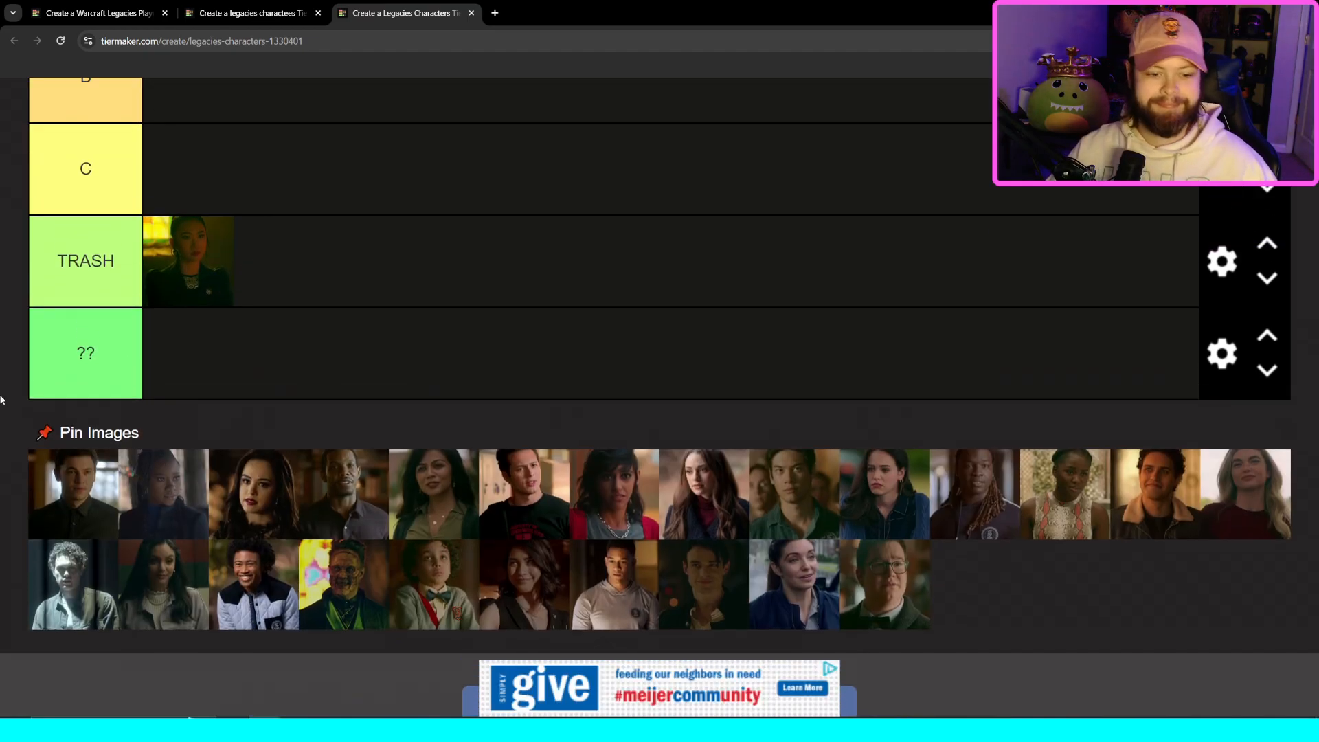
{"action": "left_click_drag", "start_coordinate": [74, 508], "coordinate": [332, 314]}
{"action": "scroll", "coordinate": [333, 316], "scroll_direction": "up", "scroll_amount": 2}
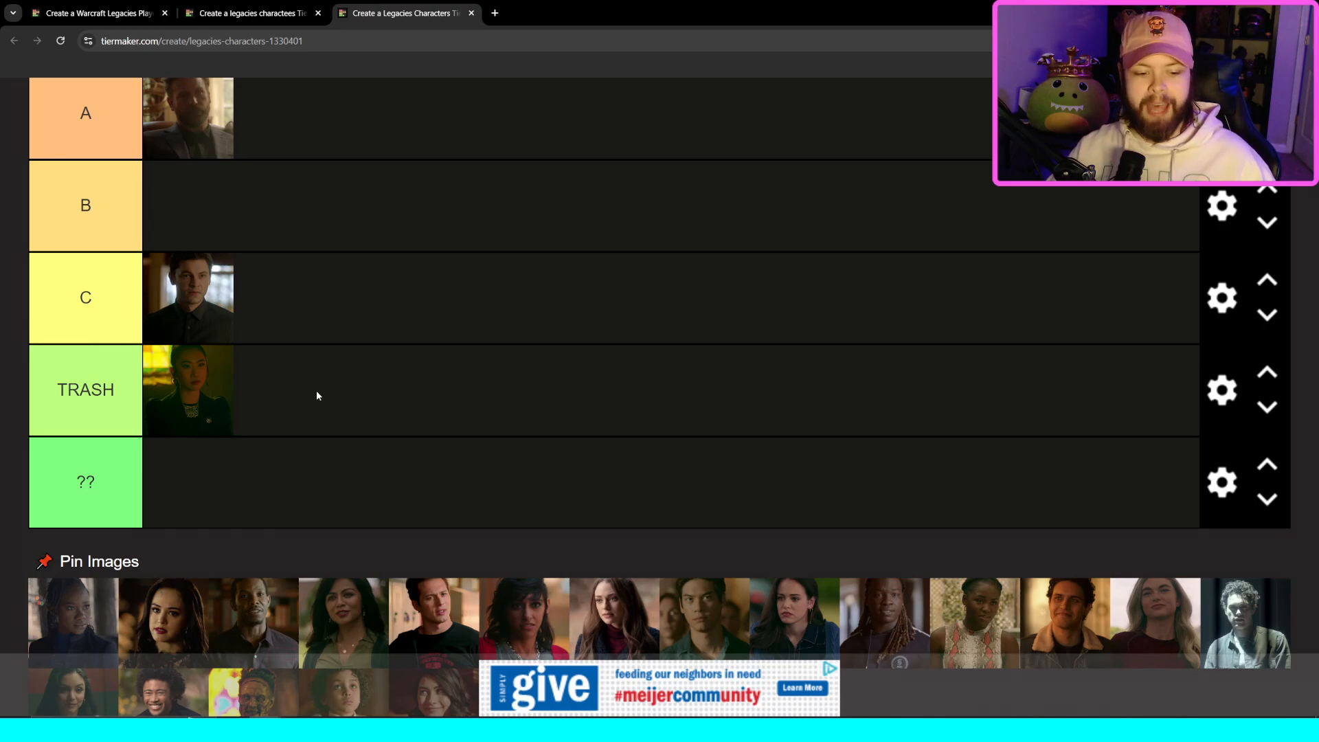
Step: Place the first remaining pinned image, the woman in dark blue, in the A tier after the bearded man
{"action": "scroll", "coordinate": [315, 394], "scroll_direction": "down", "scroll_amount": 1}
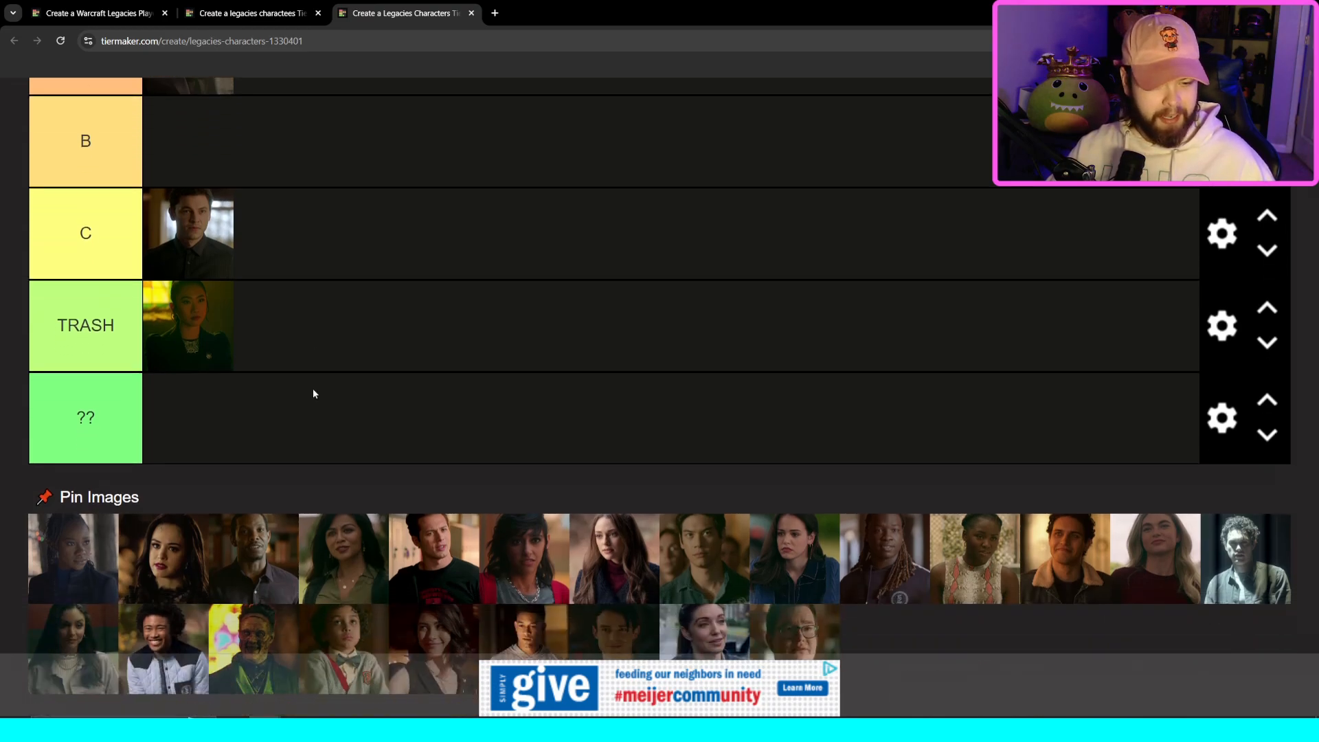
{"action": "left_click_drag", "start_coordinate": [58, 560], "coordinate": [386, 305]}
{"action": "scroll", "coordinate": [378, 343], "scroll_direction": "up", "scroll_amount": 4}
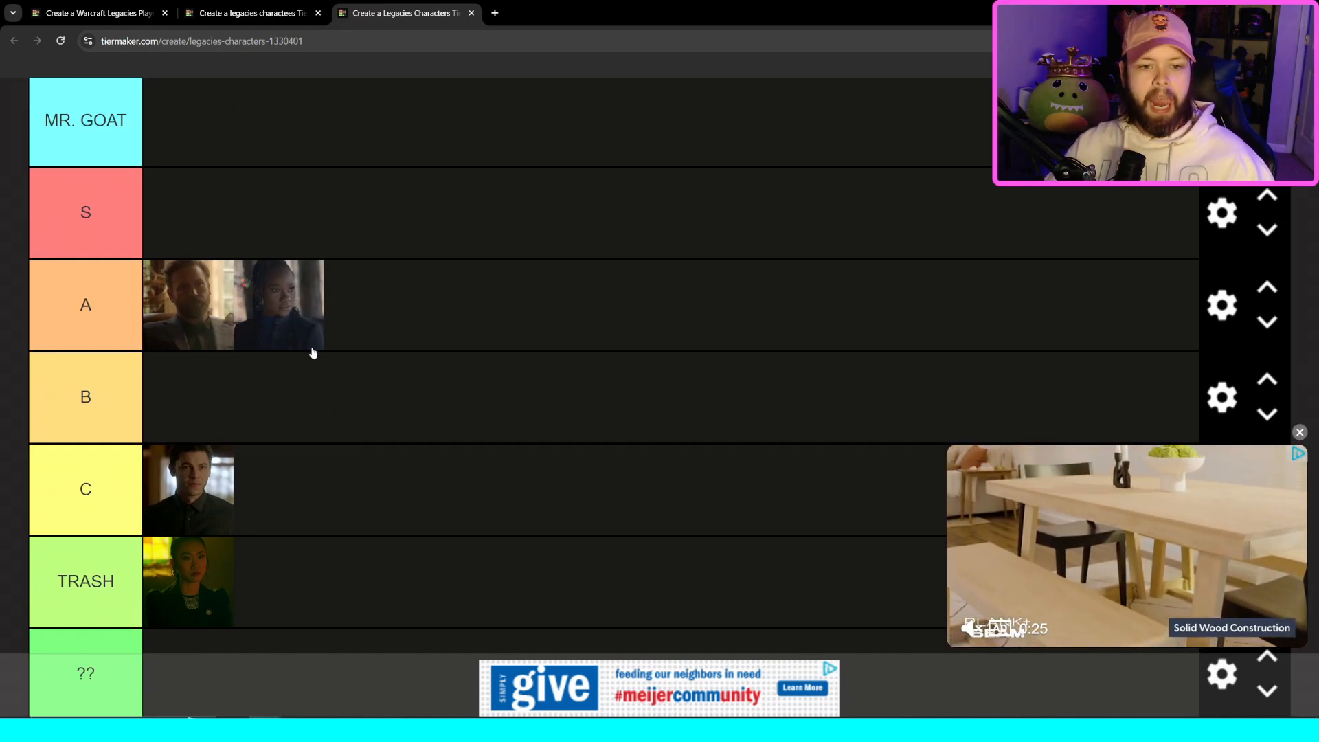
{"action": "left_click_drag", "start_coordinate": [289, 323], "coordinate": [350, 310]}
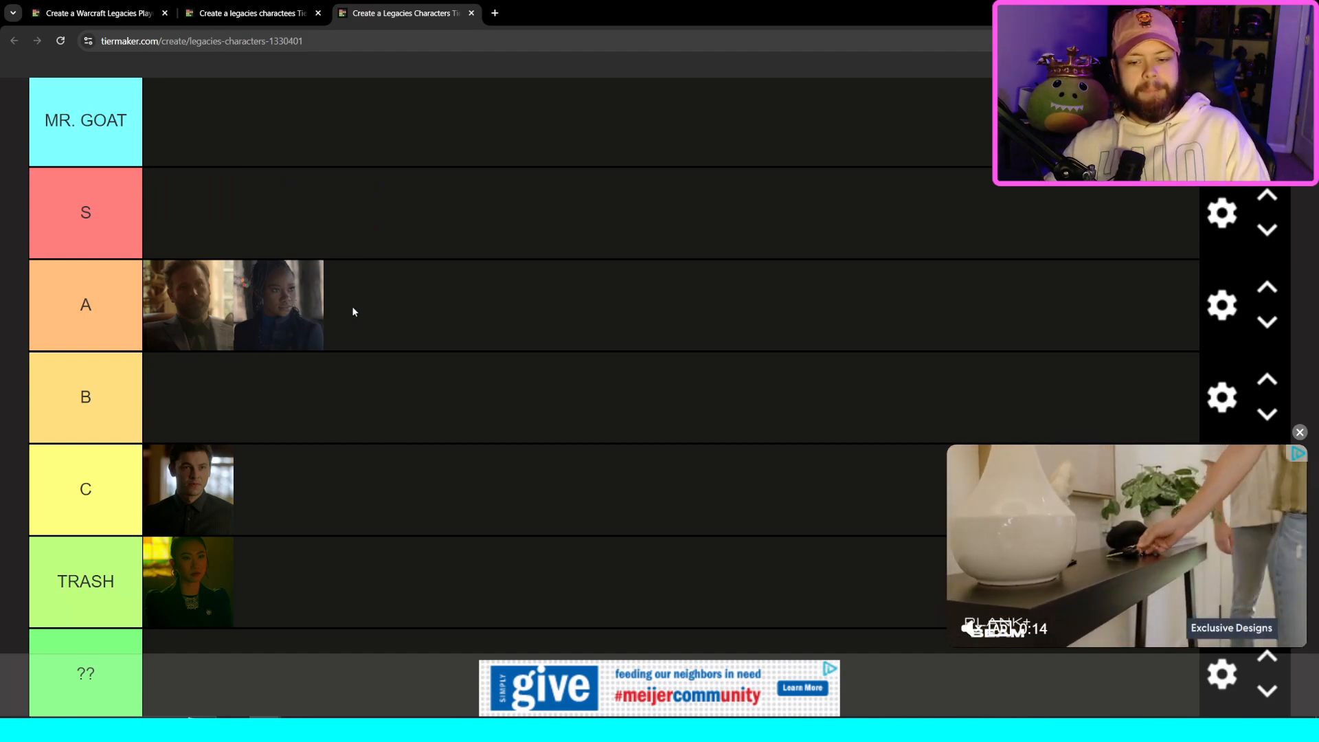
Step: Close the floating video advertisement covering the tier rows
{"action": "left_click", "coordinate": [1298, 433]}
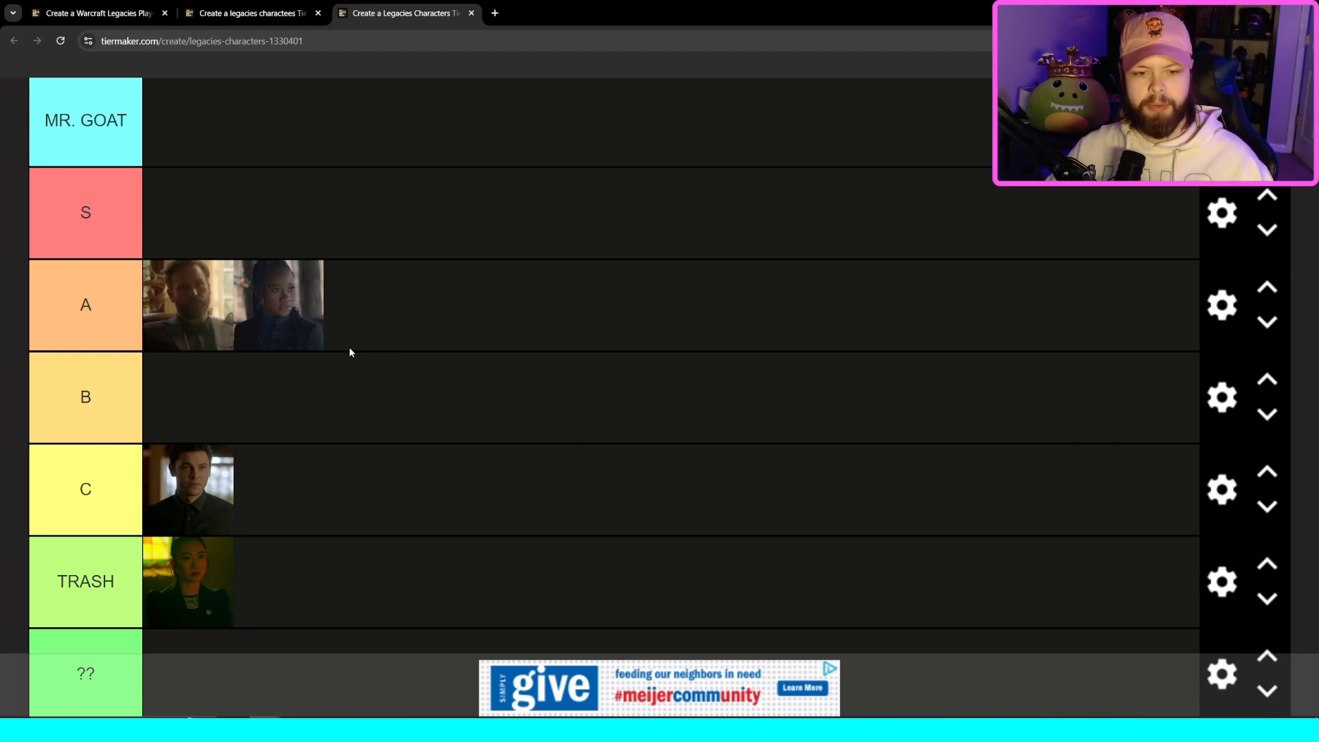
{"action": "left_click_drag", "start_coordinate": [312, 332], "coordinate": [389, 359]}
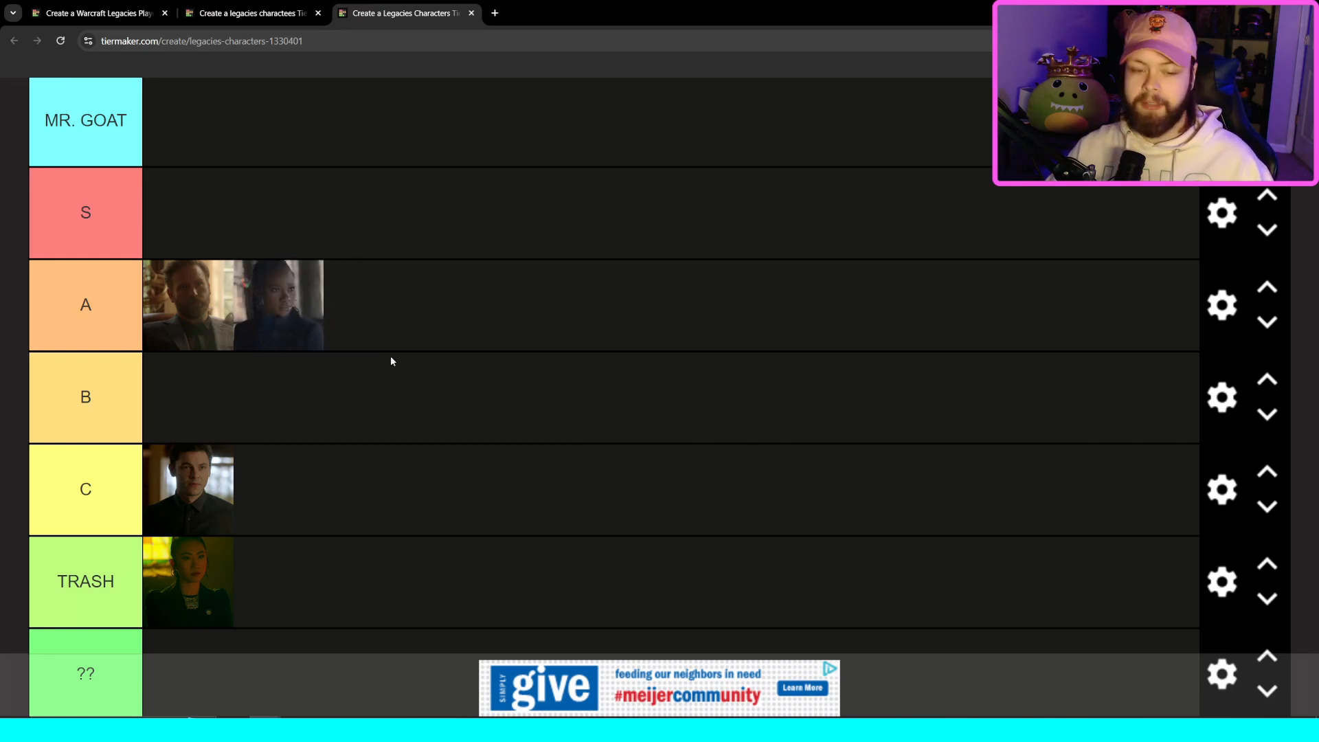
{"action": "left_click_drag", "start_coordinate": [310, 311], "coordinate": [346, 353]}
Step: Place the first remaining pinned image, the dark-haired woman with red lipstick, in the B tier
{"action": "scroll", "coordinate": [346, 352], "scroll_direction": "down", "scroll_amount": 3}
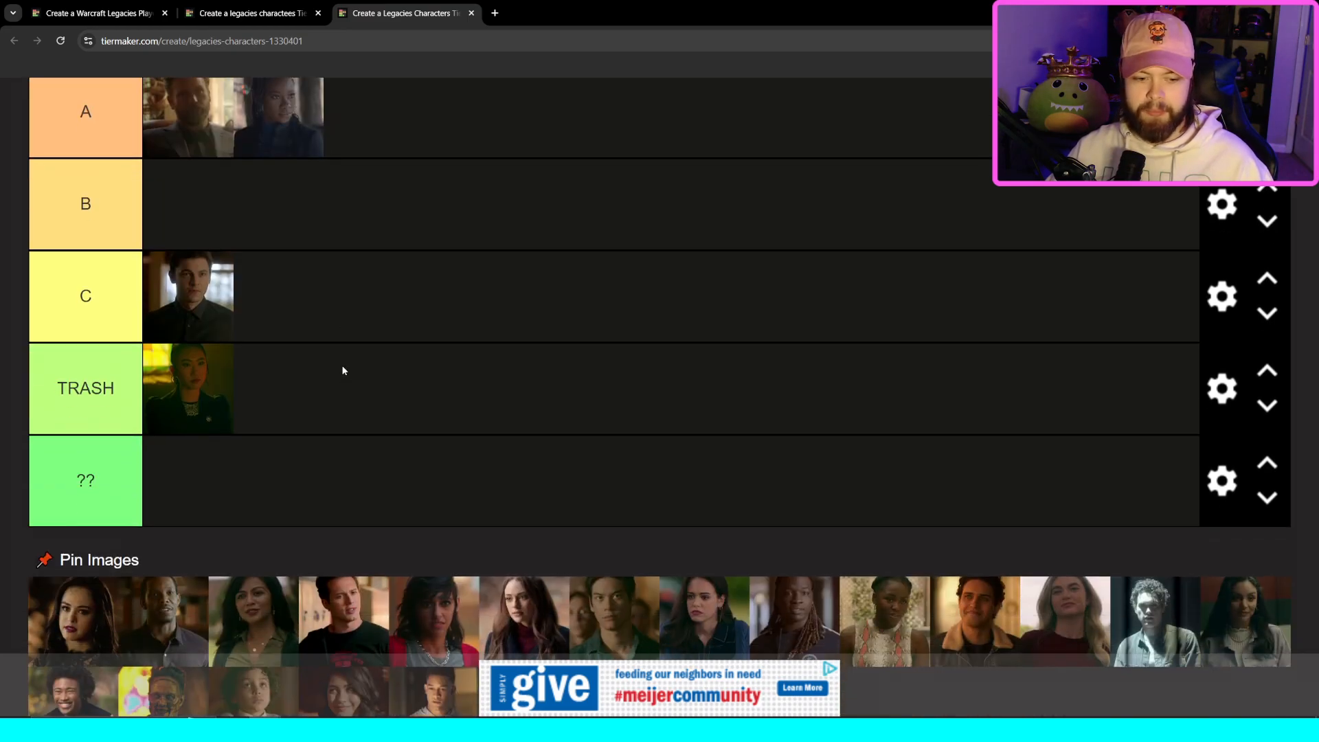
{"action": "scroll", "coordinate": [312, 560], "scroll_direction": "down", "scroll_amount": 1}
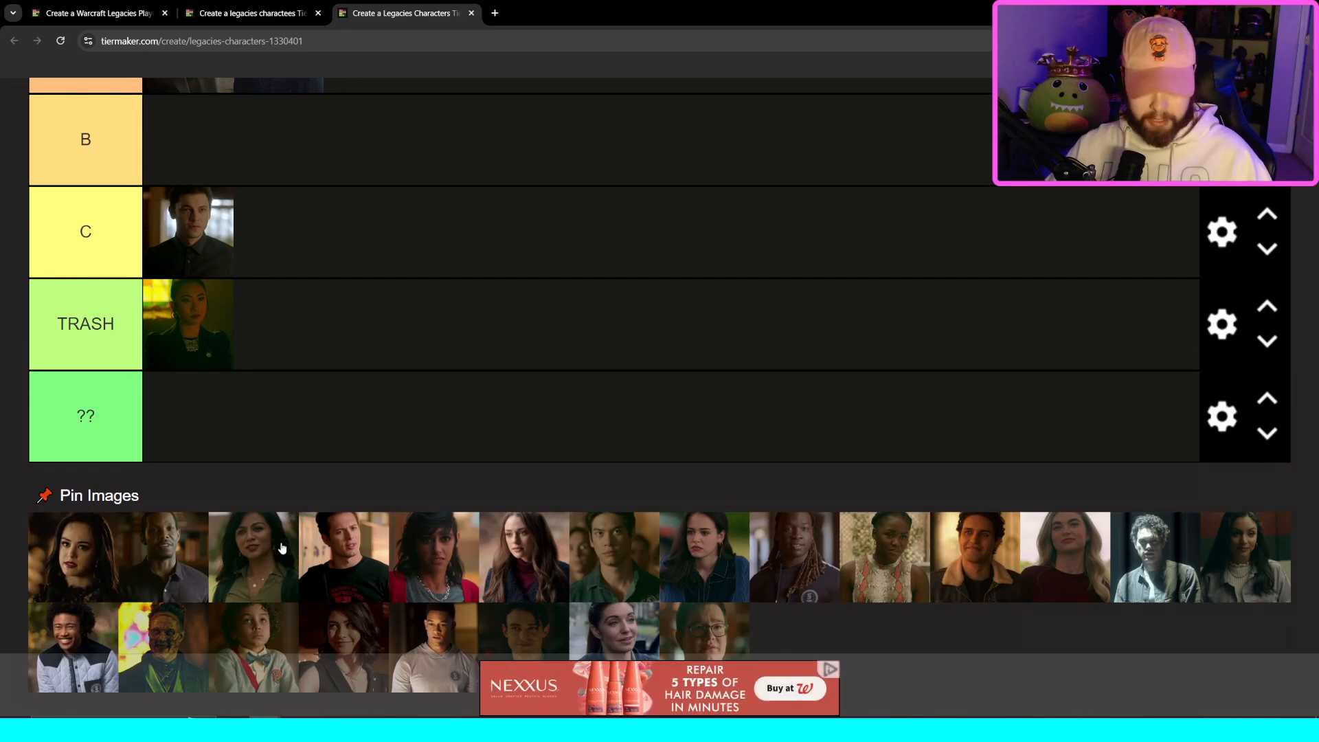
{"action": "scroll", "coordinate": [296, 548], "scroll_direction": "down", "scroll_amount": 1}
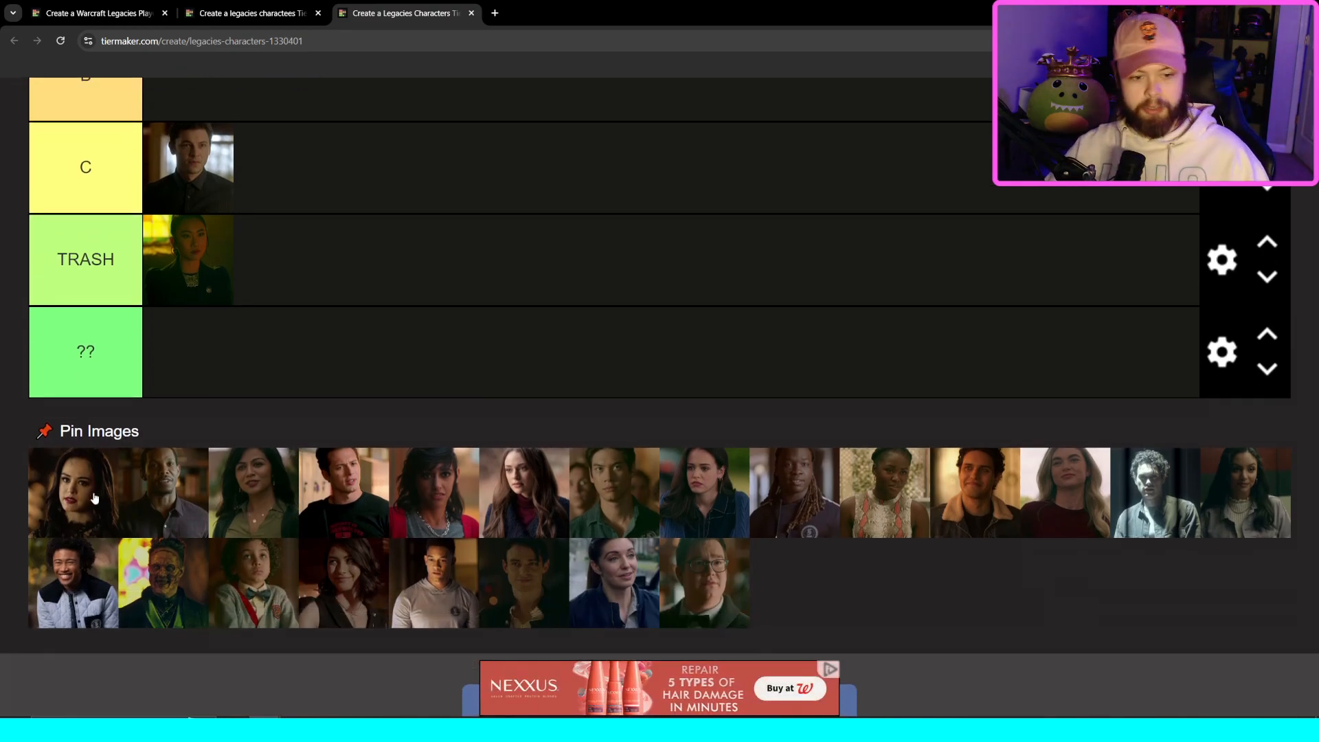
{"action": "scroll", "coordinate": [134, 507], "scroll_direction": "up", "scroll_amount": 1}
{"action": "left_click_drag", "start_coordinate": [108, 535], "coordinate": [421, 313]}
{"action": "scroll", "coordinate": [389, 311], "scroll_direction": "up", "scroll_amount": 3}
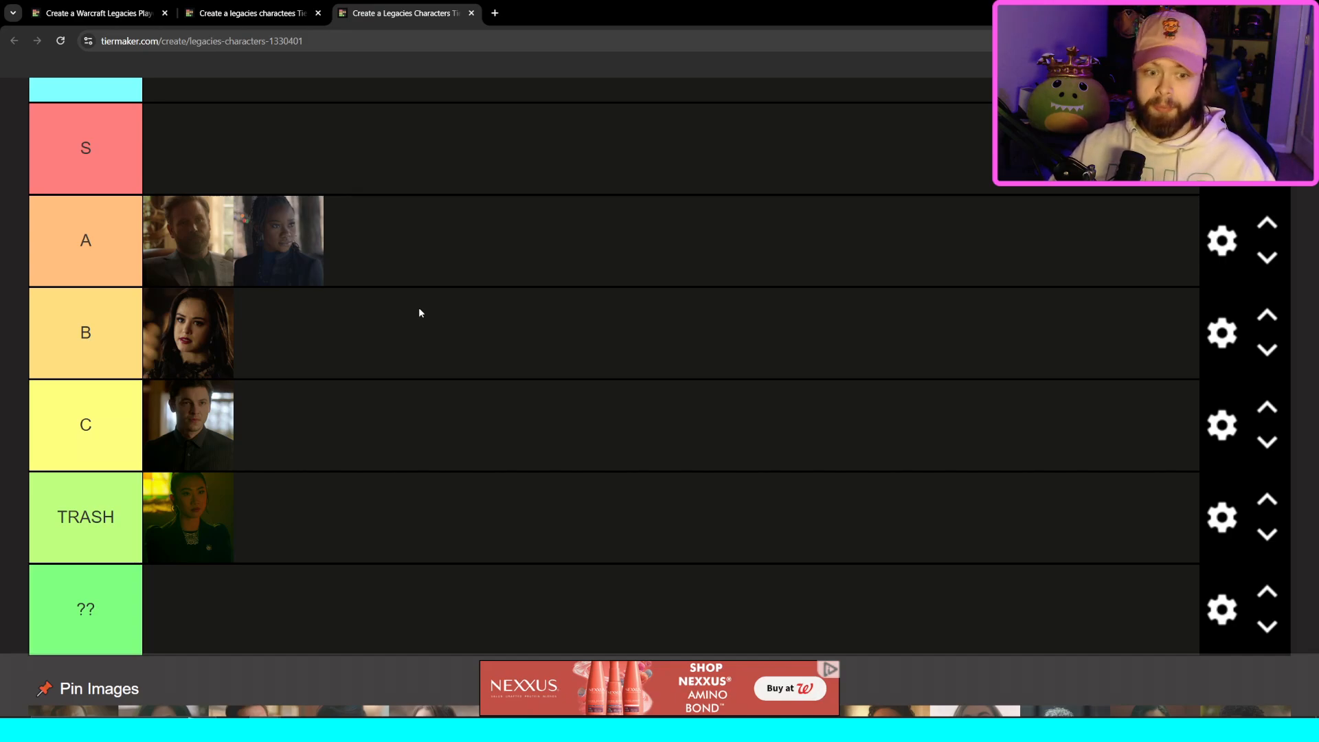
Step: Add the man in the dark grey shirt to the B tier, after the woman with red lipstick
{"action": "scroll", "coordinate": [416, 307], "scroll_direction": "down", "scroll_amount": 3}
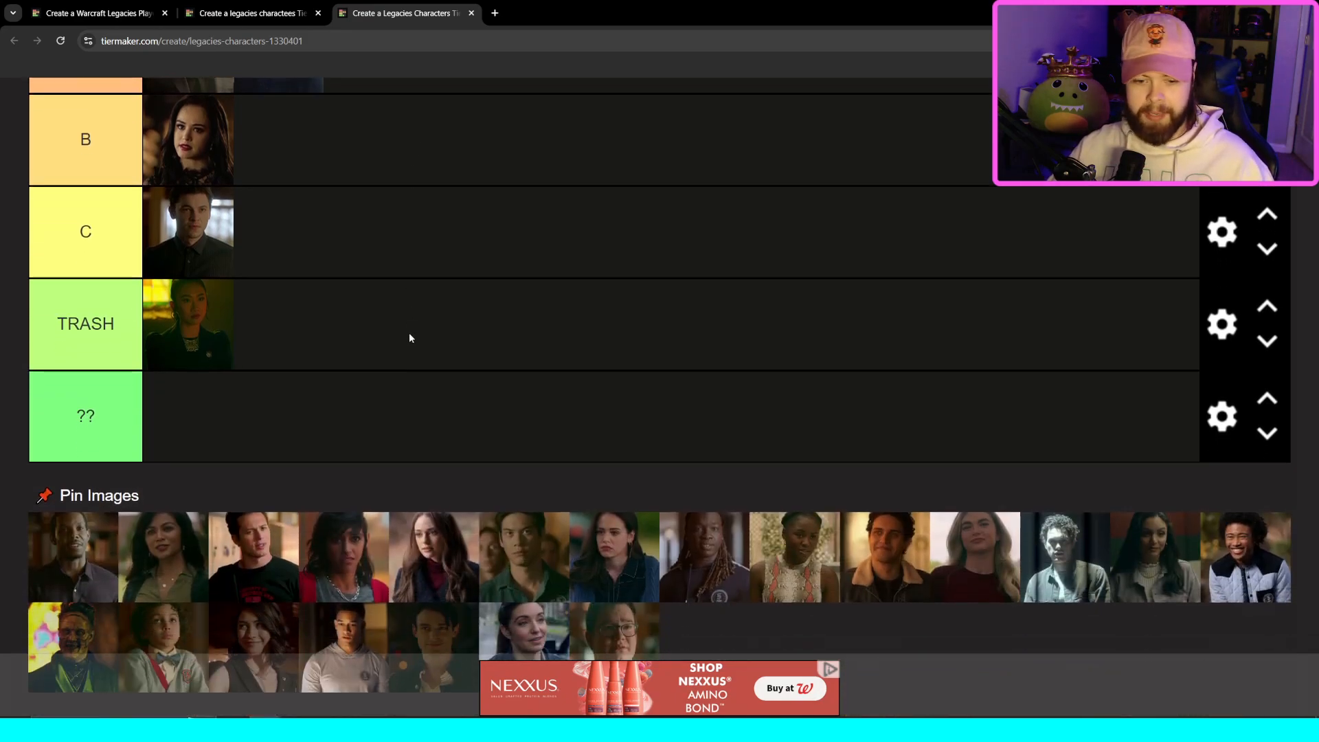
{"action": "left_click_drag", "start_coordinate": [61, 581], "coordinate": [414, 290]}
{"action": "scroll", "coordinate": [414, 294], "scroll_direction": "up", "scroll_amount": 2}
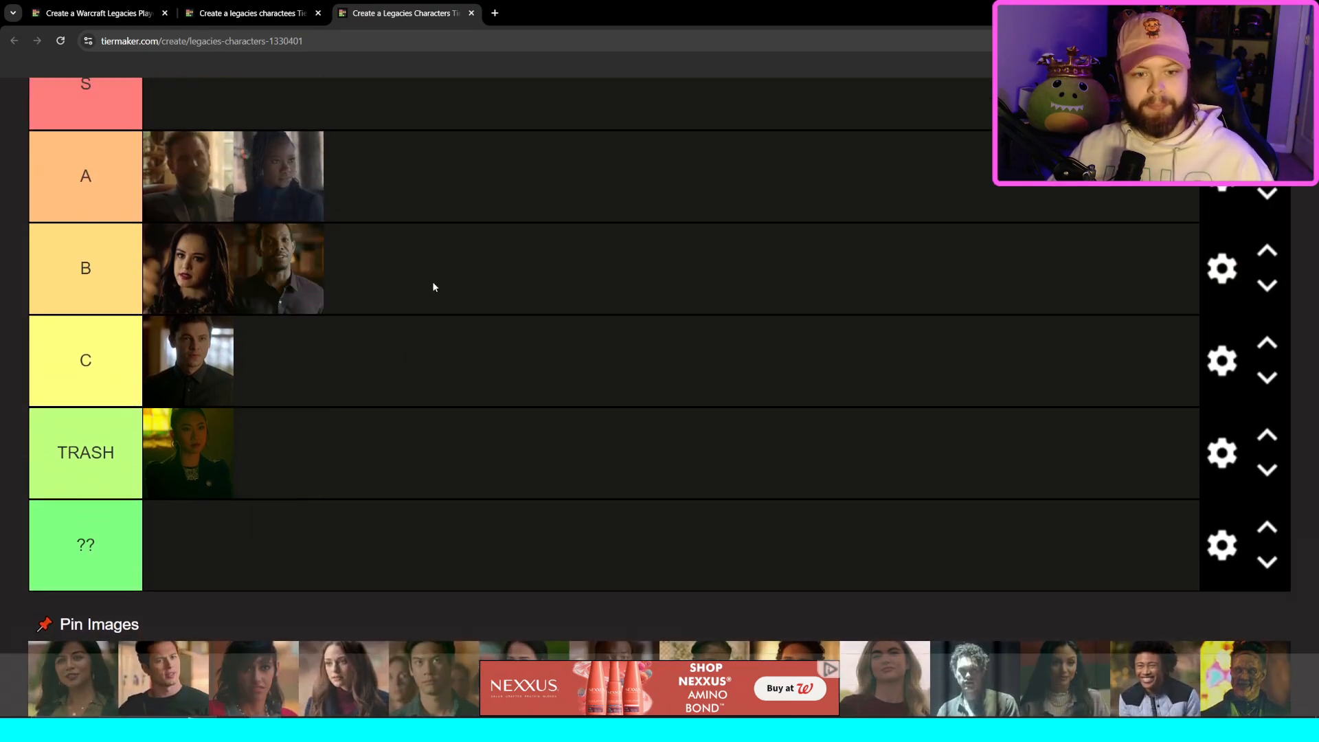
{"action": "left_click_drag", "start_coordinate": [307, 275], "coordinate": [424, 279]}
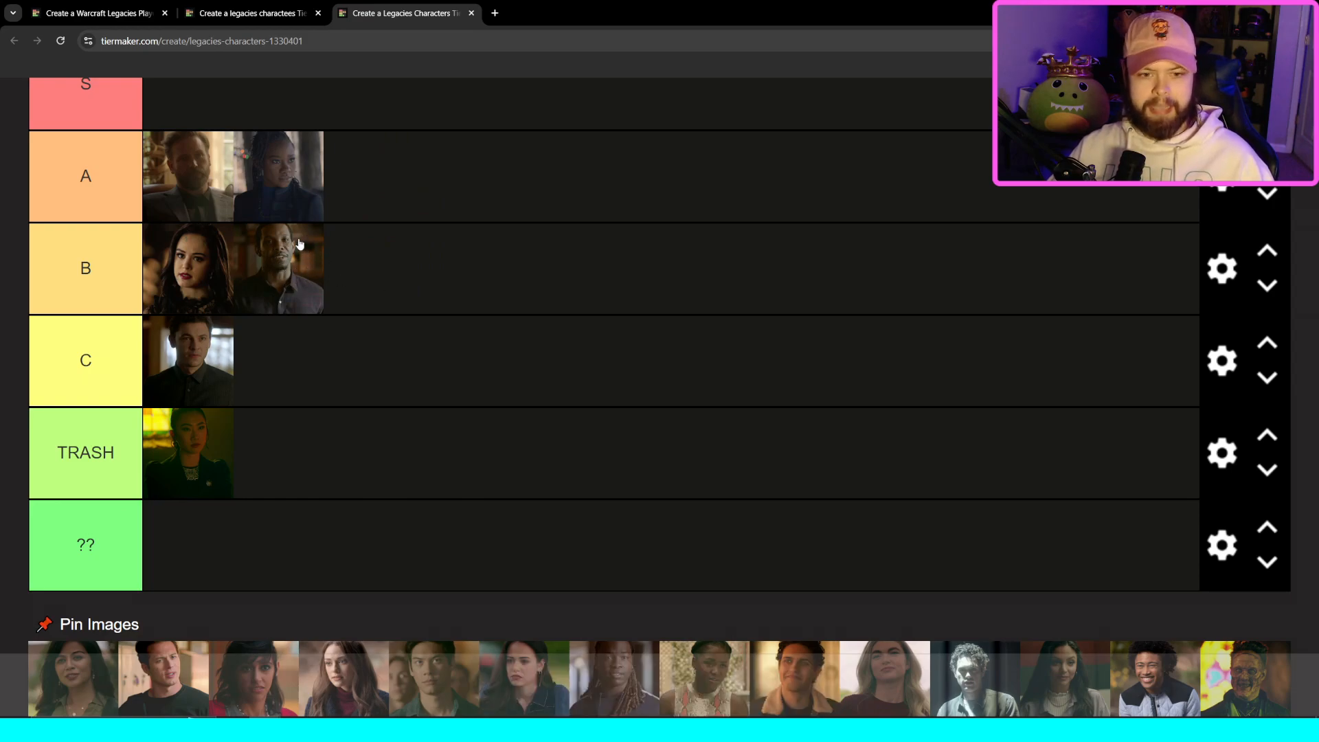
{"action": "left_click_drag", "start_coordinate": [301, 279], "coordinate": [353, 273]}
Step: Add the dark-haired woman in the olive shirt to the C tier, after the young man in the dark shirt
{"action": "scroll", "coordinate": [348, 323], "scroll_direction": "down", "scroll_amount": 1}
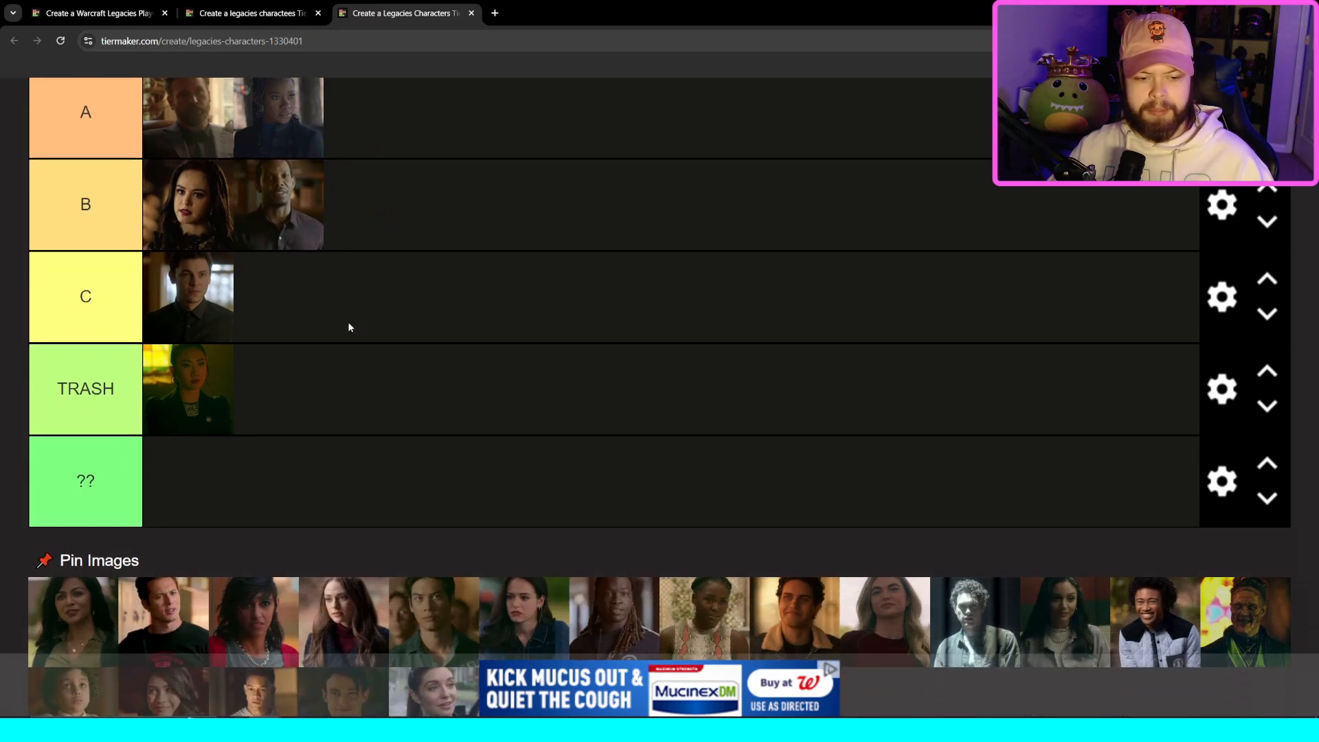
{"action": "scroll", "coordinate": [342, 336], "scroll_direction": "down", "scroll_amount": 1}
{"action": "left_click_drag", "start_coordinate": [95, 560], "coordinate": [416, 264]}
{"action": "scroll", "coordinate": [421, 247], "scroll_direction": "up", "scroll_amount": 1}
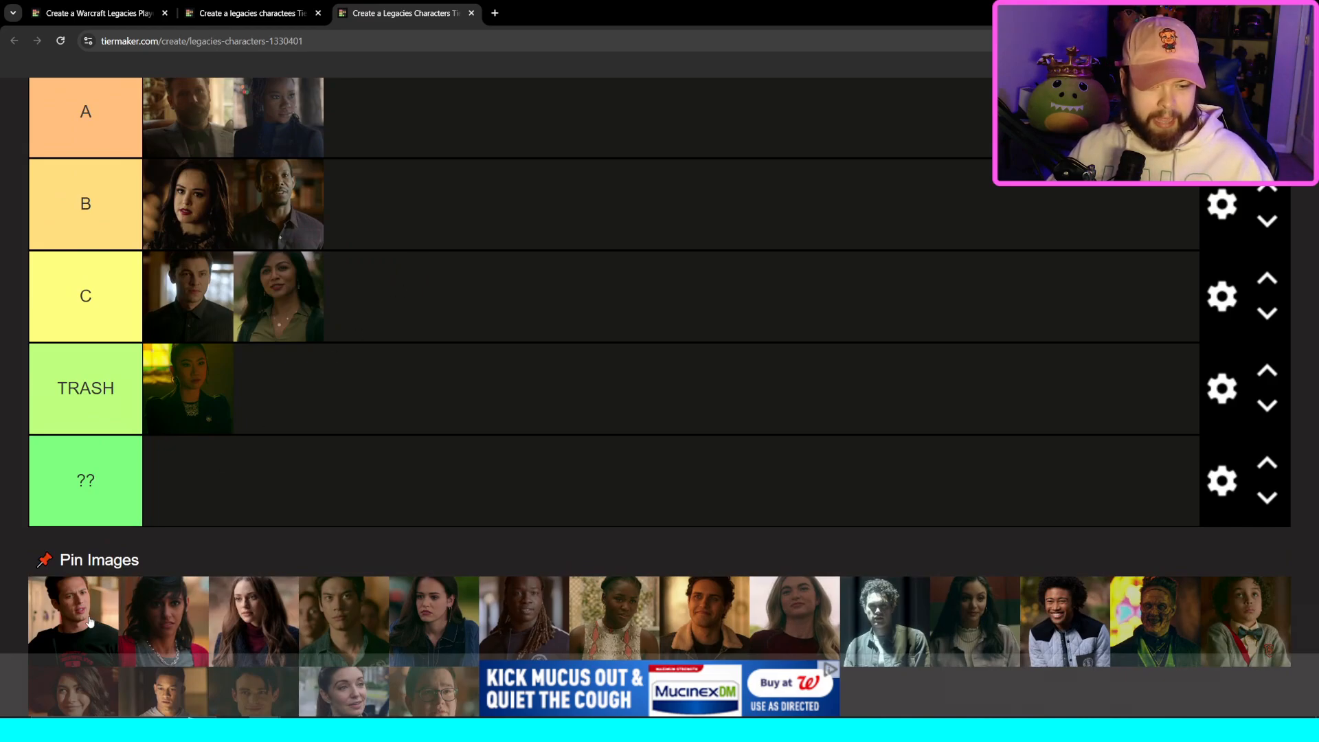
Step: Place the man in the black T-shirt with the red print in the S tier
{"action": "left_click_drag", "start_coordinate": [89, 622], "coordinate": [439, 165]}
{"action": "scroll", "coordinate": [440, 324], "scroll_direction": "up", "scroll_amount": 2}
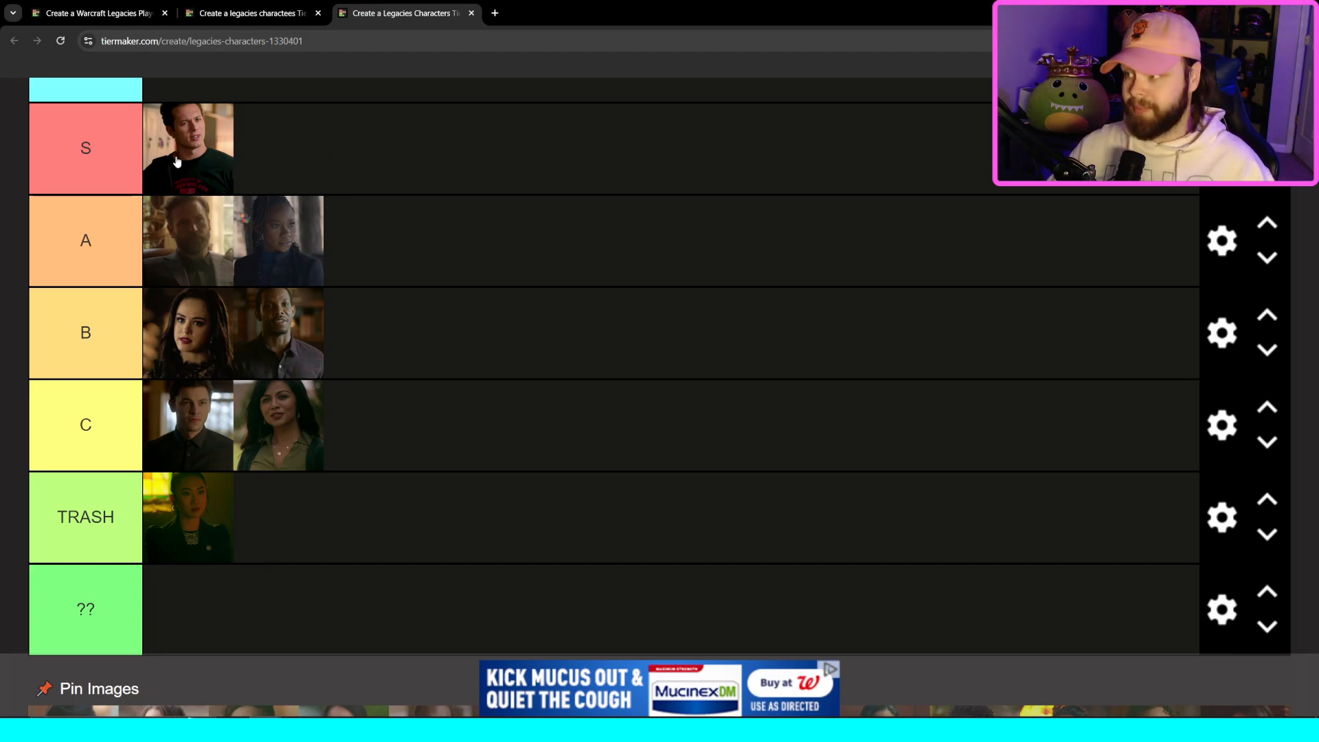
{"action": "scroll", "coordinate": [306, 267], "scroll_direction": "down", "scroll_amount": 2}
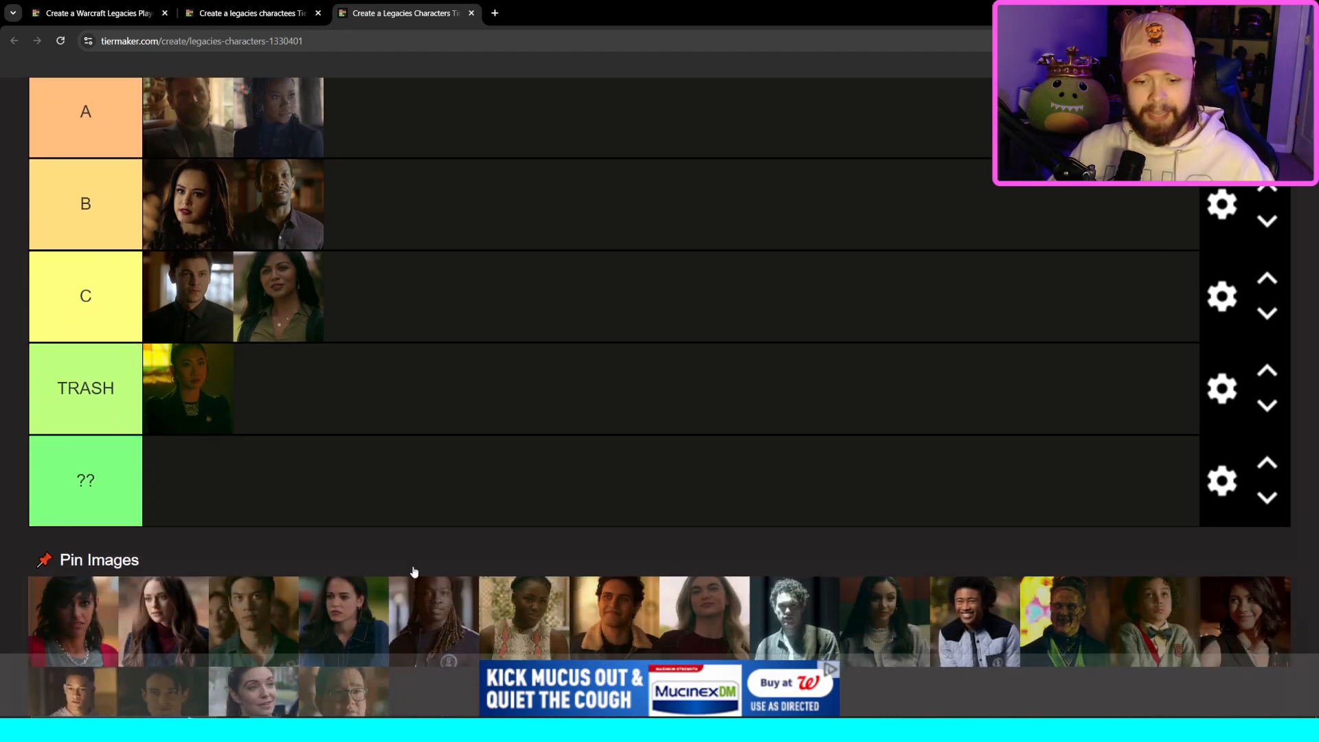
{"action": "scroll", "coordinate": [312, 247], "scroll_direction": "up", "scroll_amount": 3}
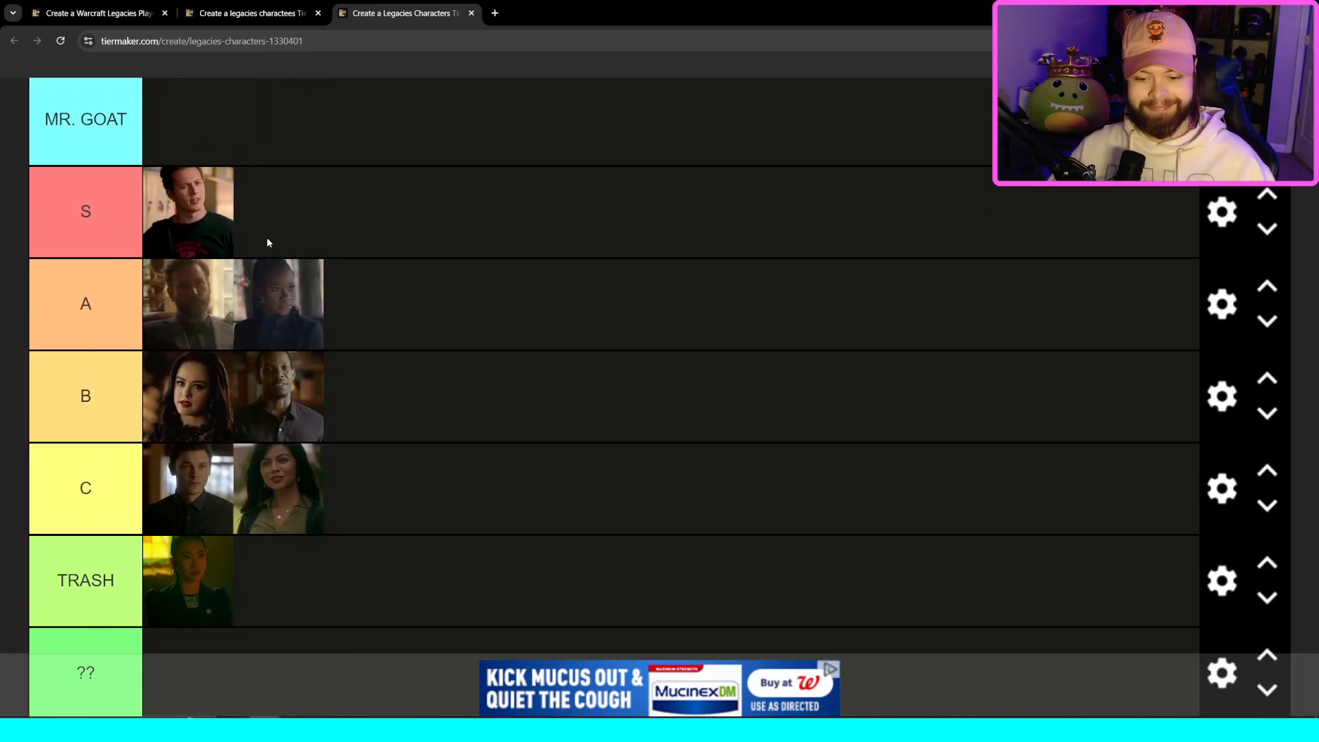
Step: Add the woman in the red jacket with dark bangs to the end of the A tier
{"action": "scroll", "coordinate": [267, 237], "scroll_direction": "down", "scroll_amount": 5}
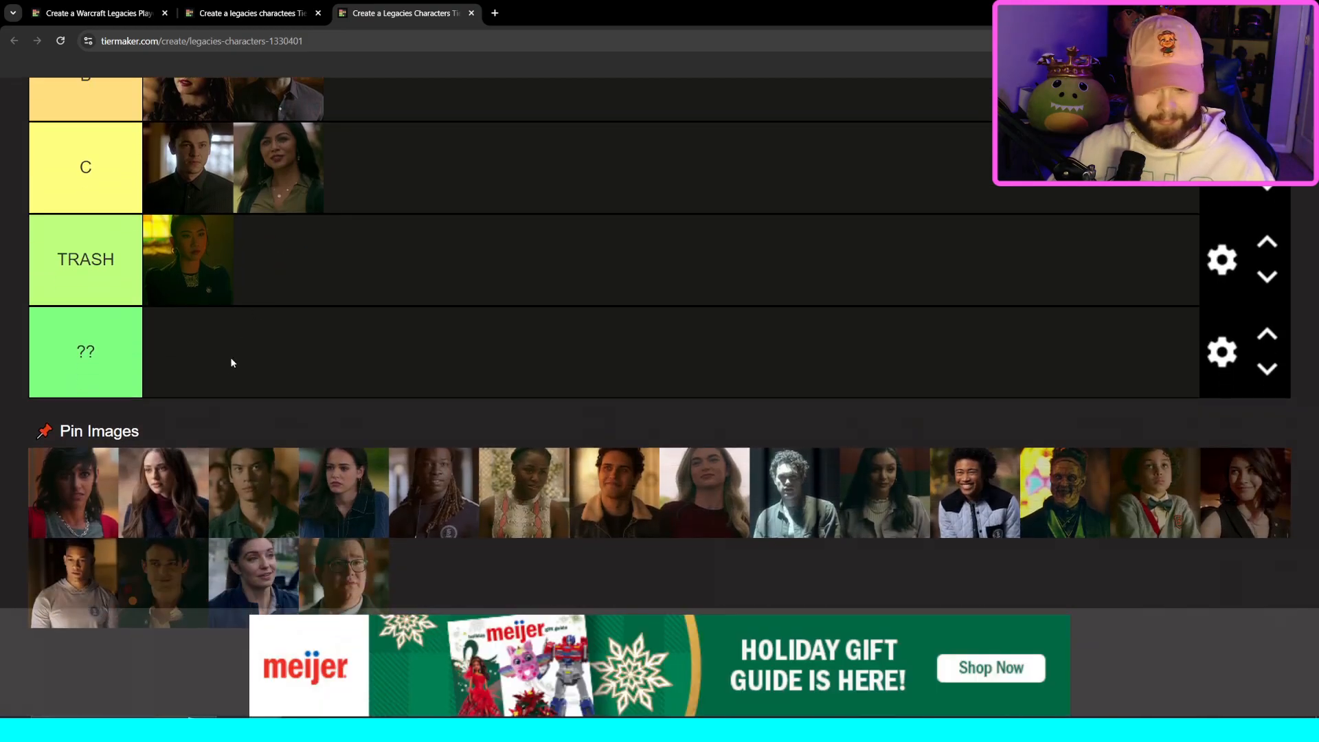
{"action": "left_click_drag", "start_coordinate": [77, 486], "coordinate": [426, 228]}
{"action": "scroll", "coordinate": [443, 247], "scroll_direction": "up", "scroll_amount": 4}
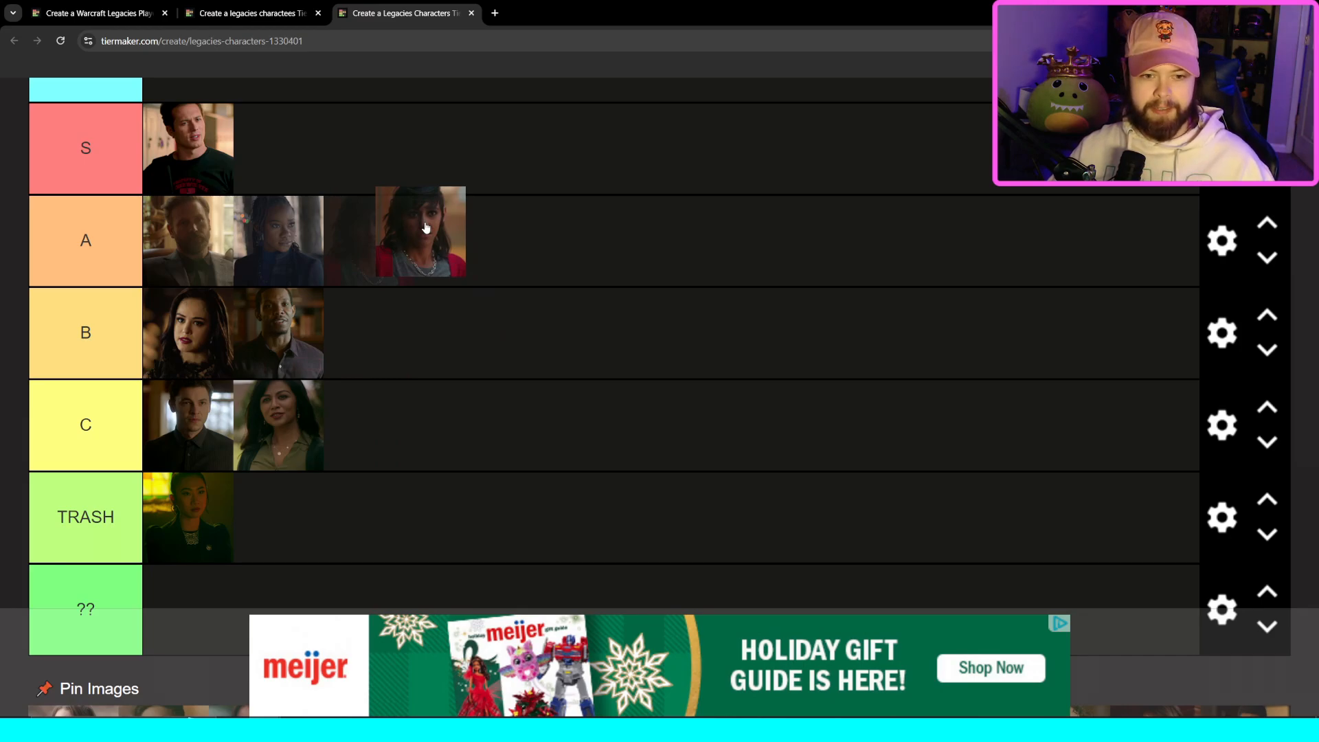
{"action": "mouse_move", "coordinate": [425, 228]}
{"action": "left_mouse_down"}
{"action": "mouse_move", "coordinate": [412, 301]}
{"action": "mouse_move", "coordinate": [430, 231]}
{"action": "left_mouse_up"}
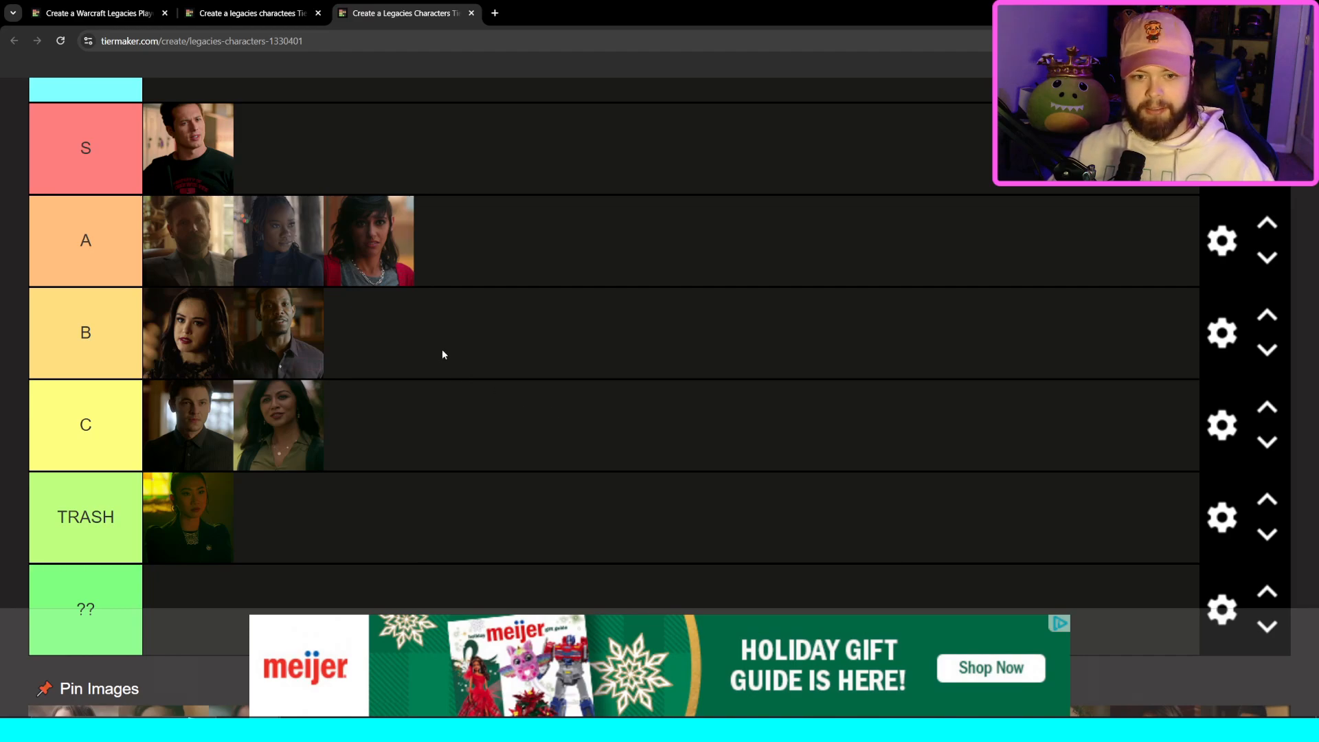
{"action": "left_click_drag", "start_coordinate": [374, 270], "coordinate": [424, 293]}
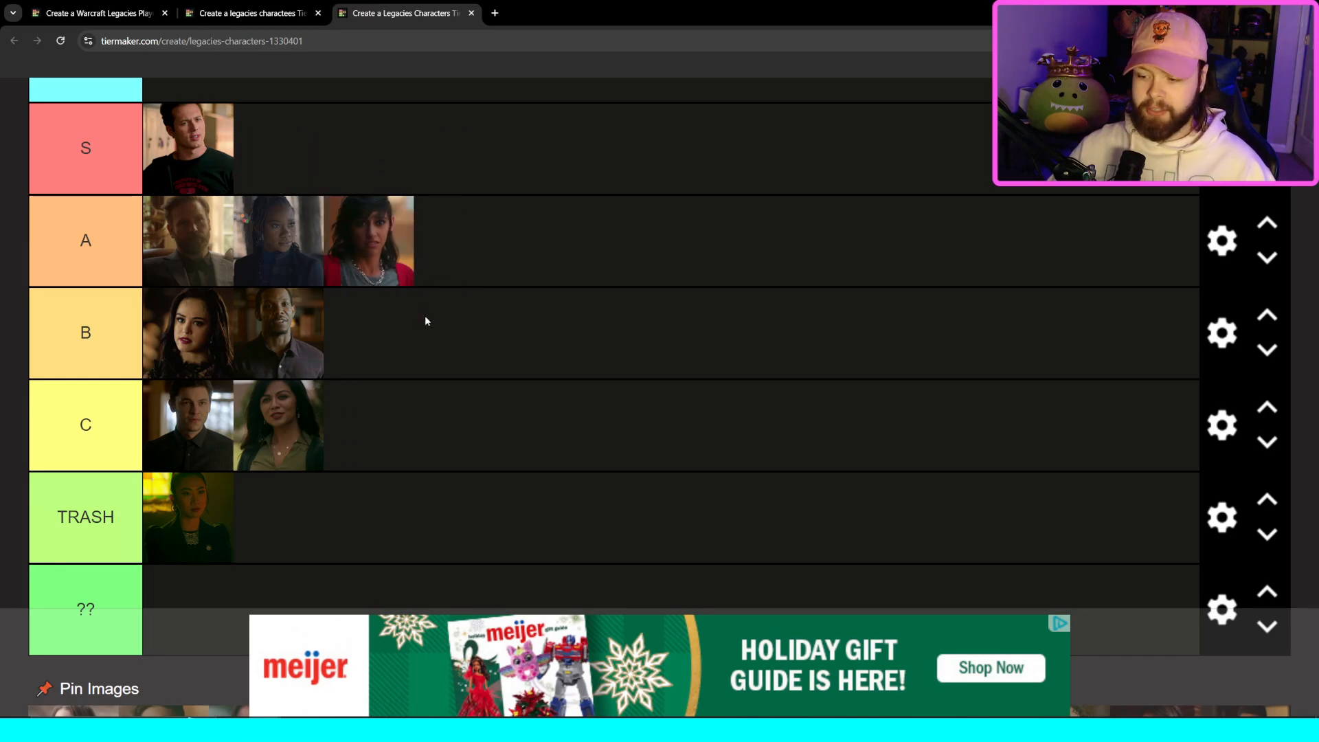
Step: Add the young man in the green shirt to the end of the B tier
{"action": "scroll", "coordinate": [437, 319], "scroll_direction": "down", "scroll_amount": 3}
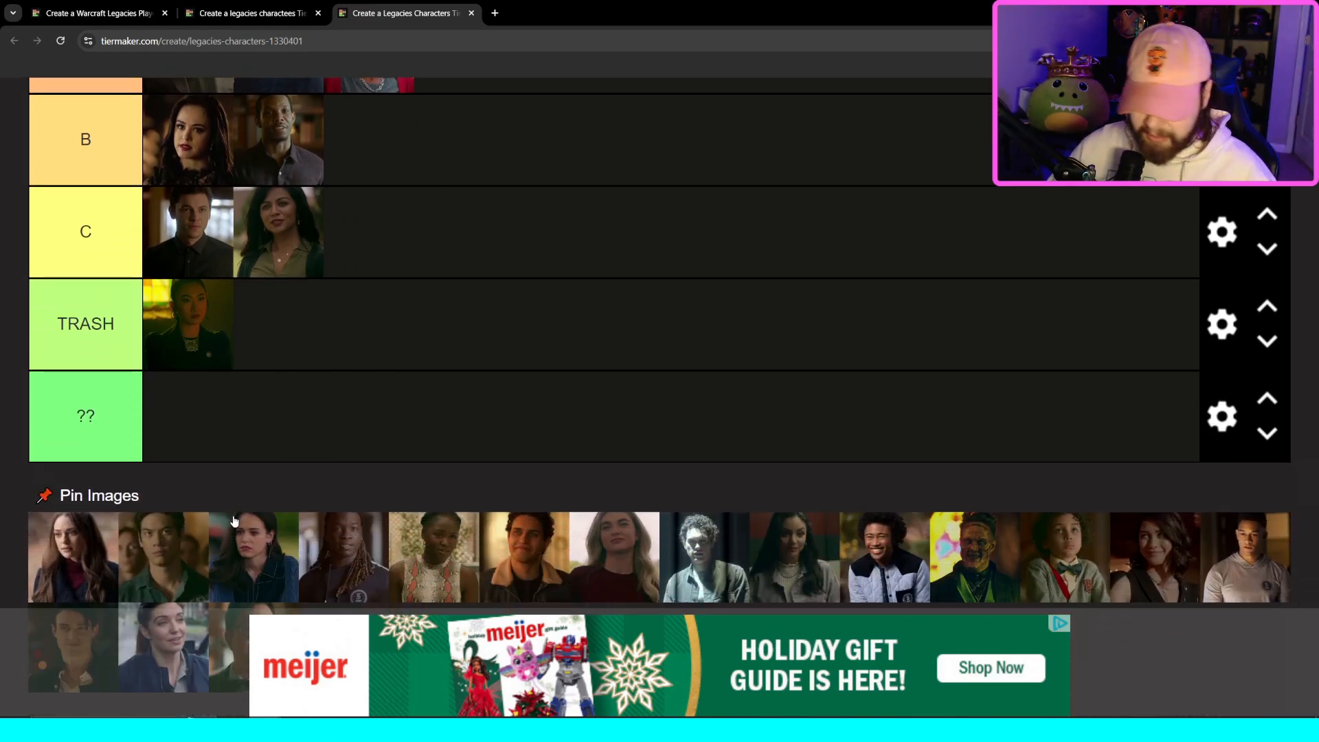
{"action": "left_click_drag", "start_coordinate": [183, 552], "coordinate": [441, 339]}
{"action": "scroll", "coordinate": [492, 318], "scroll_direction": "up", "scroll_amount": 3}
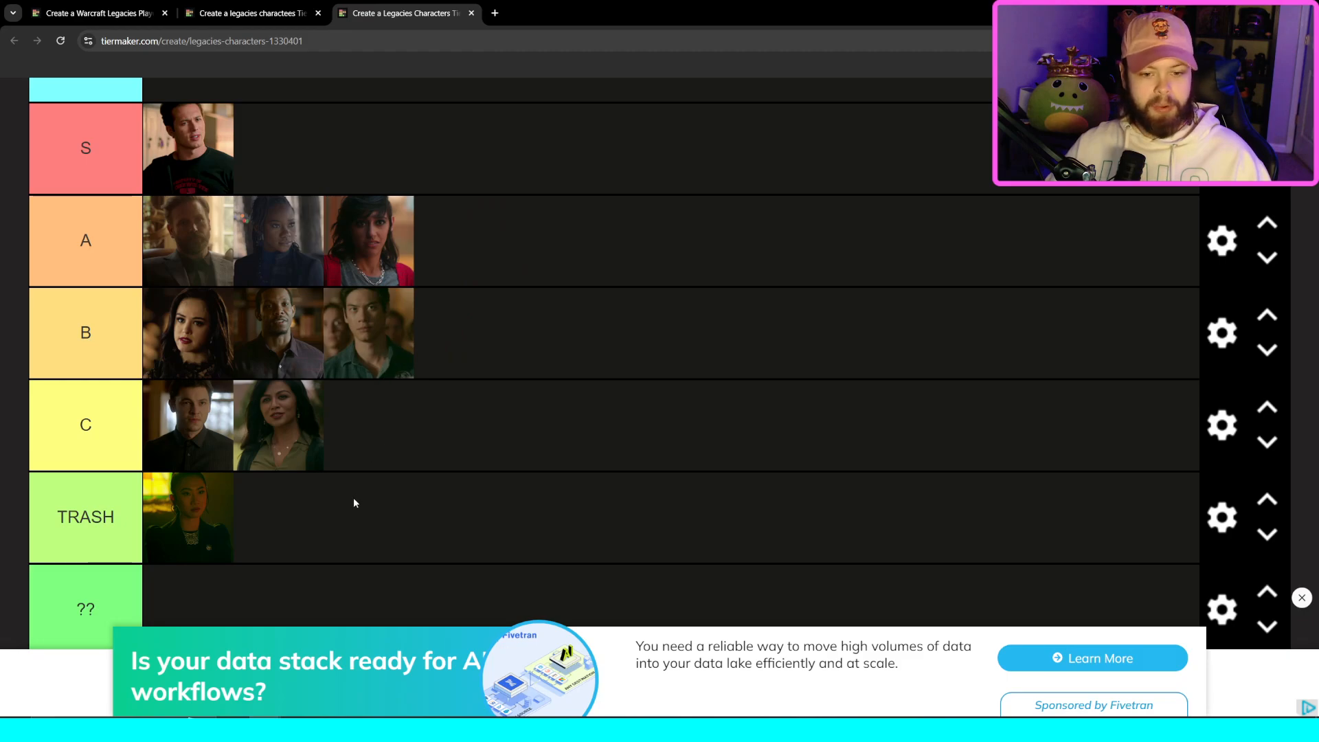
Step: Add the woman in the white patterned top to the C tier and the long-haired woman in the grey jacket to the ?? tier
{"action": "scroll", "coordinate": [376, 389], "scroll_direction": "down", "scroll_amount": 2}
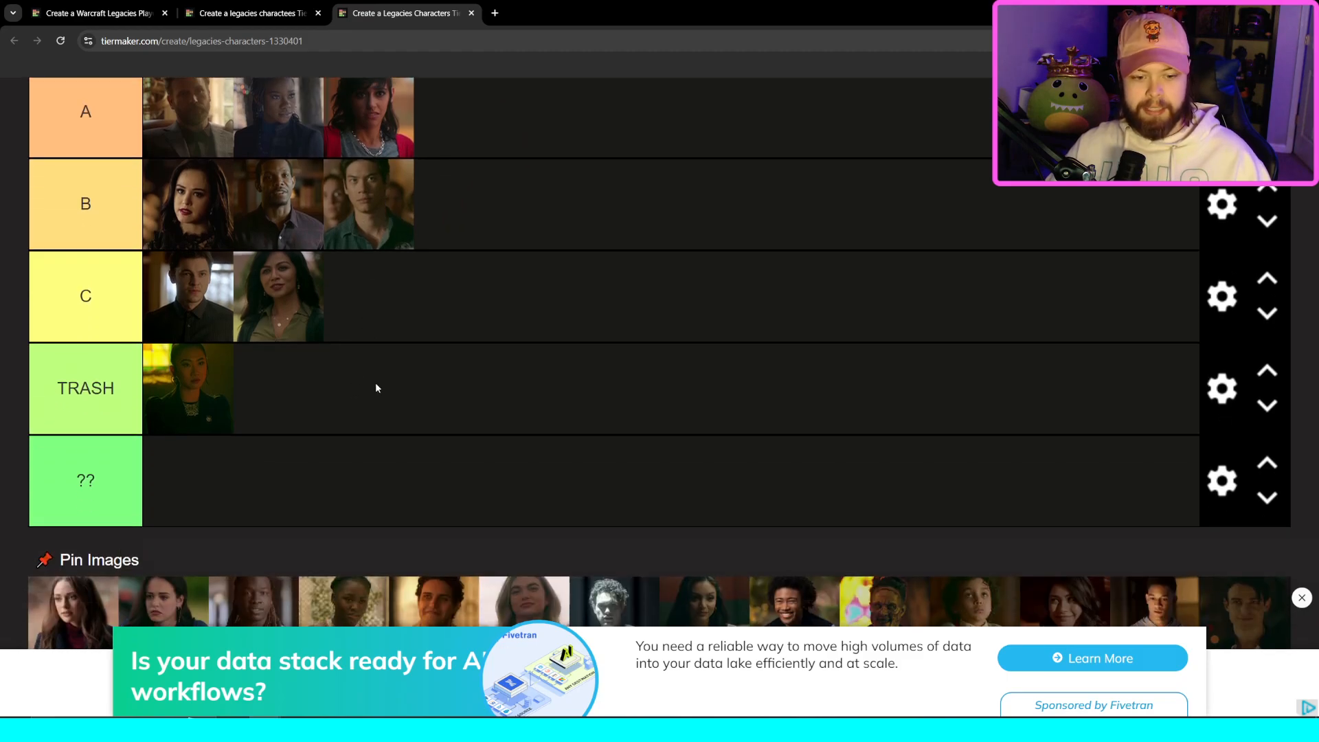
{"action": "scroll", "coordinate": [377, 389], "scroll_direction": "down", "scroll_amount": 1}
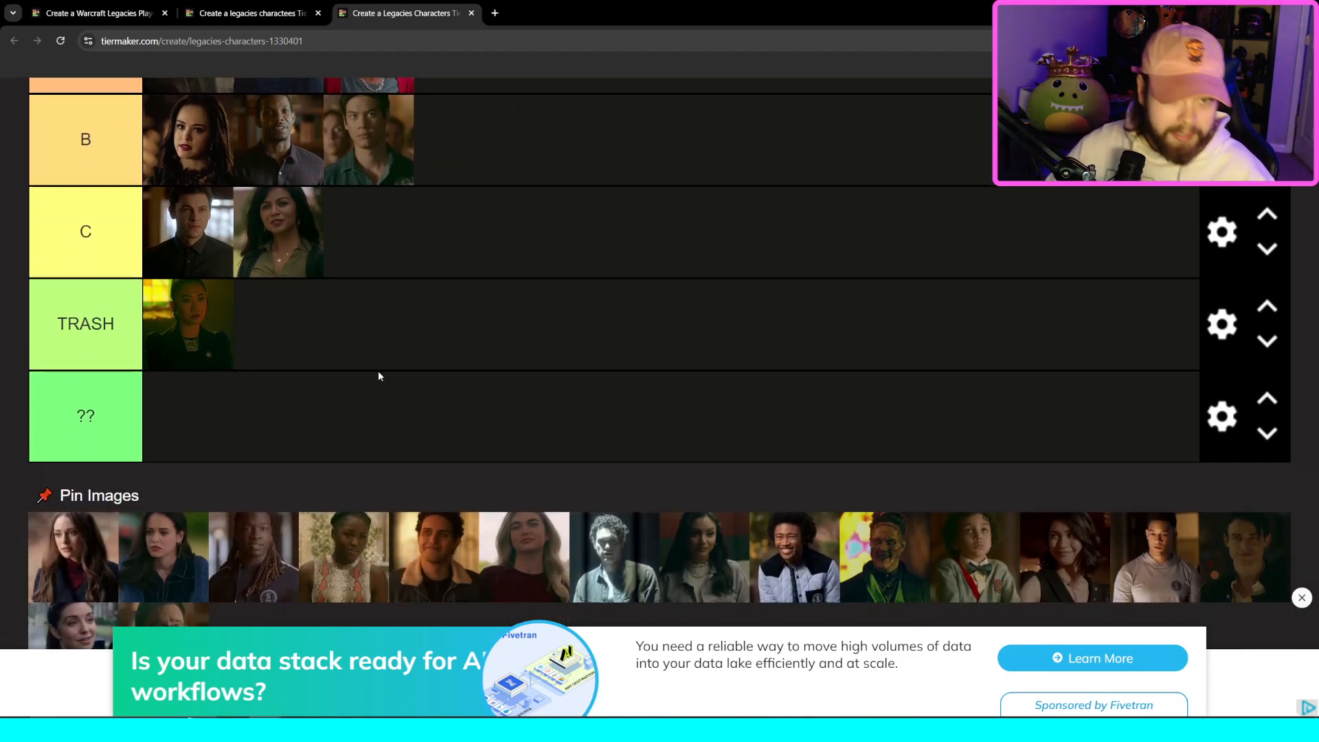
{"action": "mouse_move", "coordinate": [153, 569]}
{"action": "left_mouse_down"}
{"action": "mouse_move", "coordinate": [268, 487]}
{"action": "mouse_move", "coordinate": [149, 562]}
{"action": "left_mouse_up"}
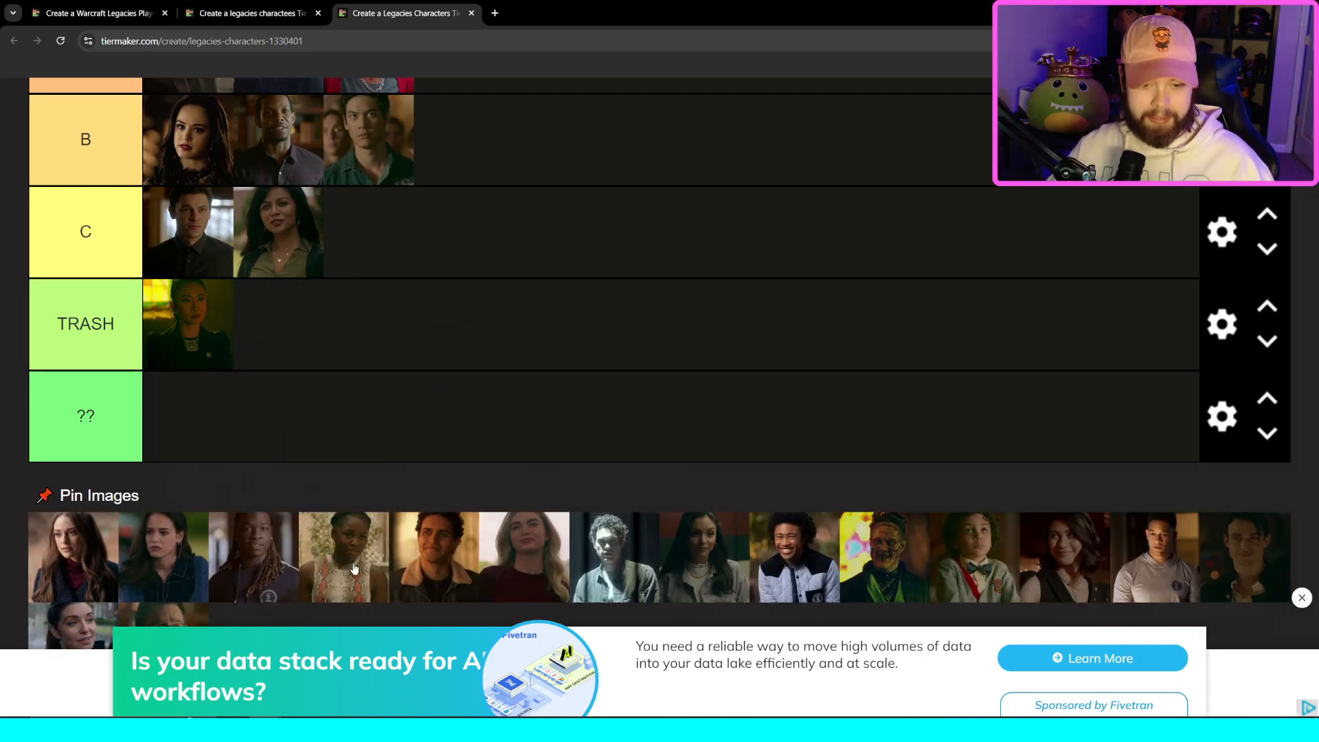
{"action": "left_click_drag", "start_coordinate": [355, 569], "coordinate": [475, 262]}
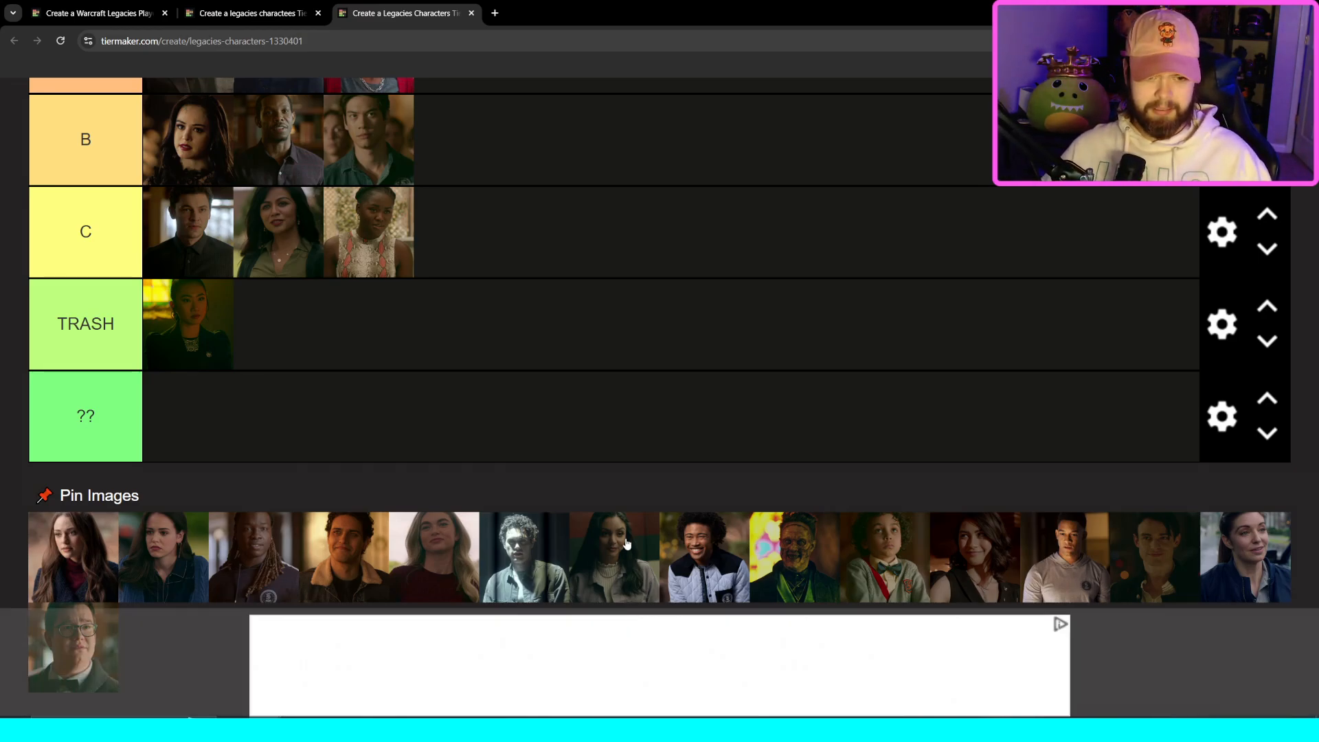
{"action": "left_click_drag", "start_coordinate": [625, 550], "coordinate": [555, 453]}
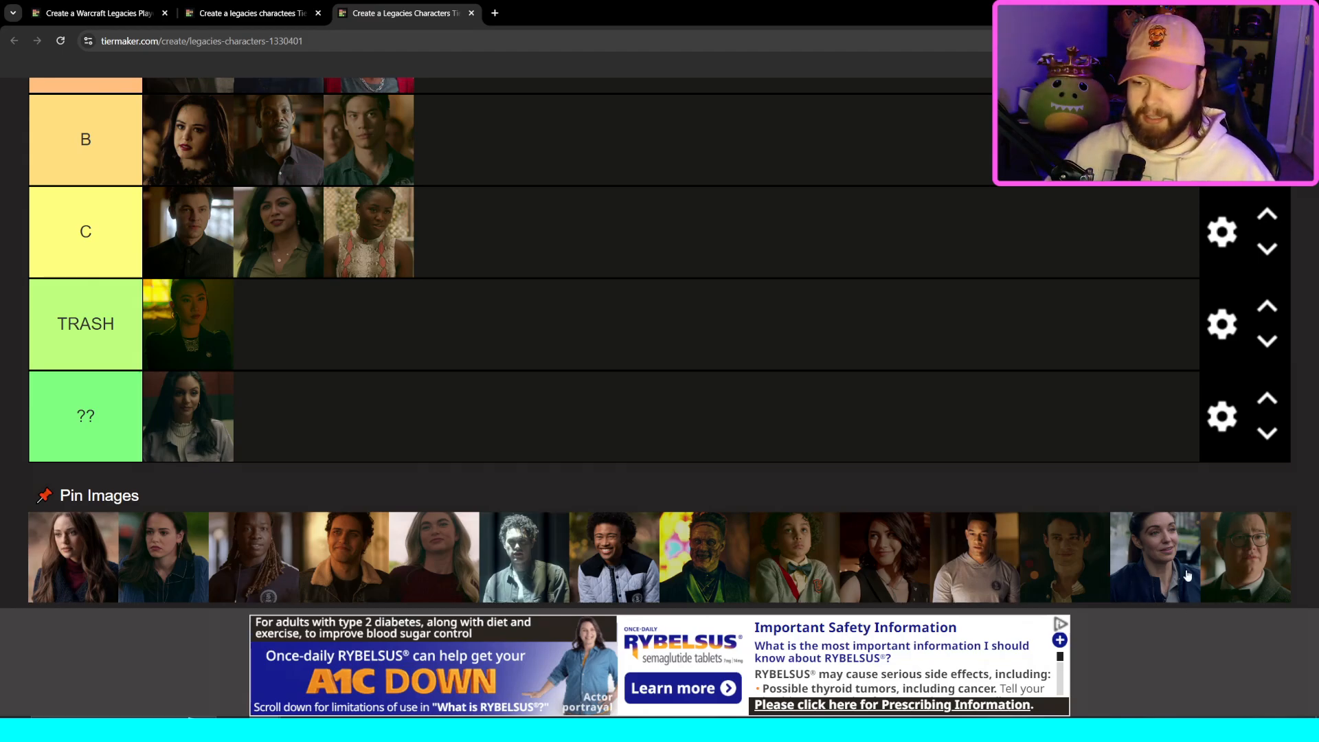
Step: Add the woman in the navy jacket to the C tier and the man with glasses to the A tier
{"action": "left_click_drag", "start_coordinate": [1186, 562], "coordinate": [602, 248]}
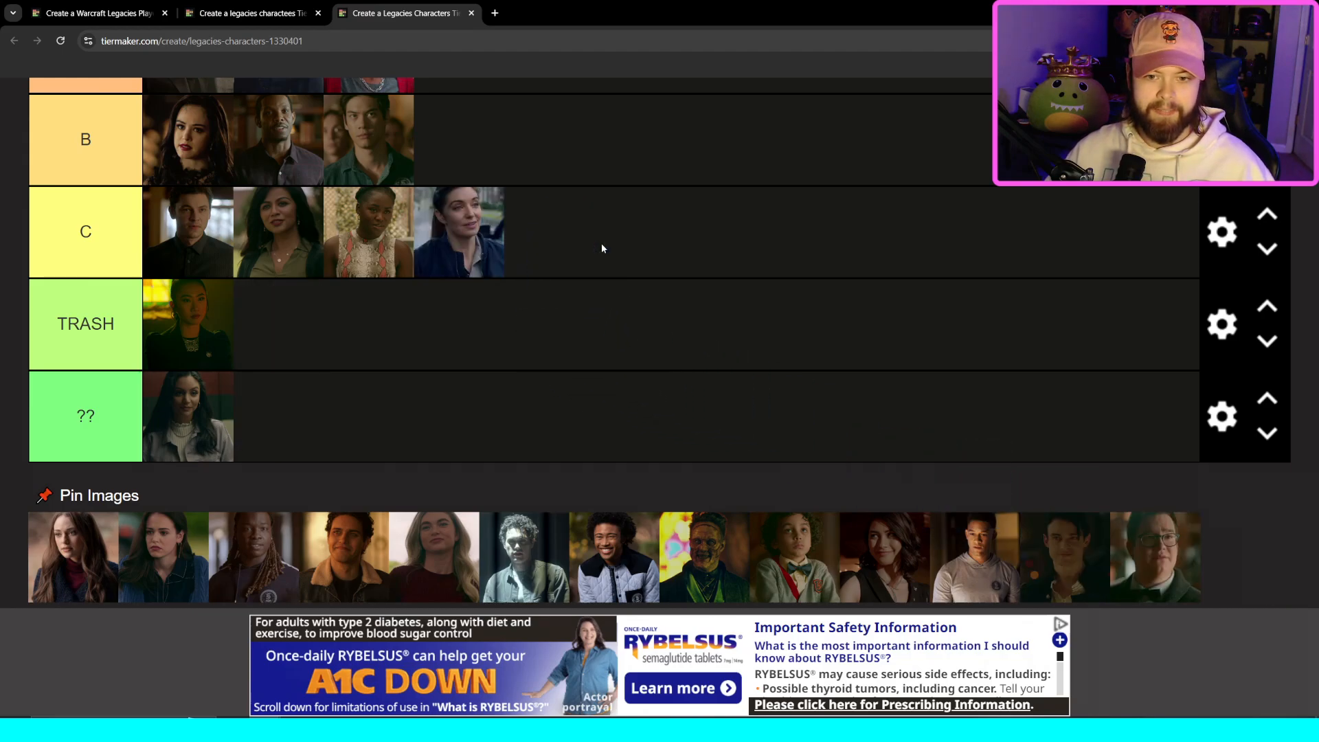
{"action": "left_click_drag", "start_coordinate": [1157, 563], "coordinate": [641, 201]}
{"action": "scroll", "coordinate": [687, 302], "scroll_direction": "up", "scroll_amount": 2}
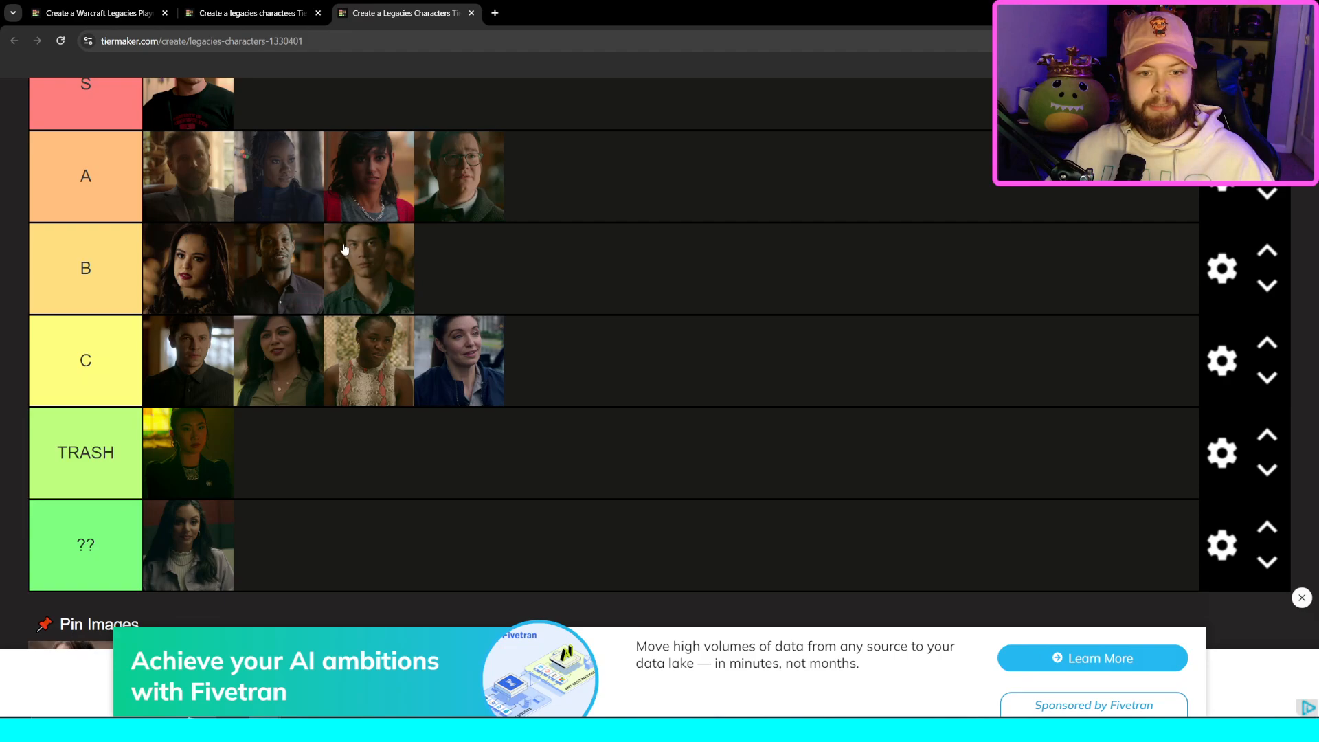
{"action": "left_click_drag", "start_coordinate": [459, 185], "coordinate": [504, 202]}
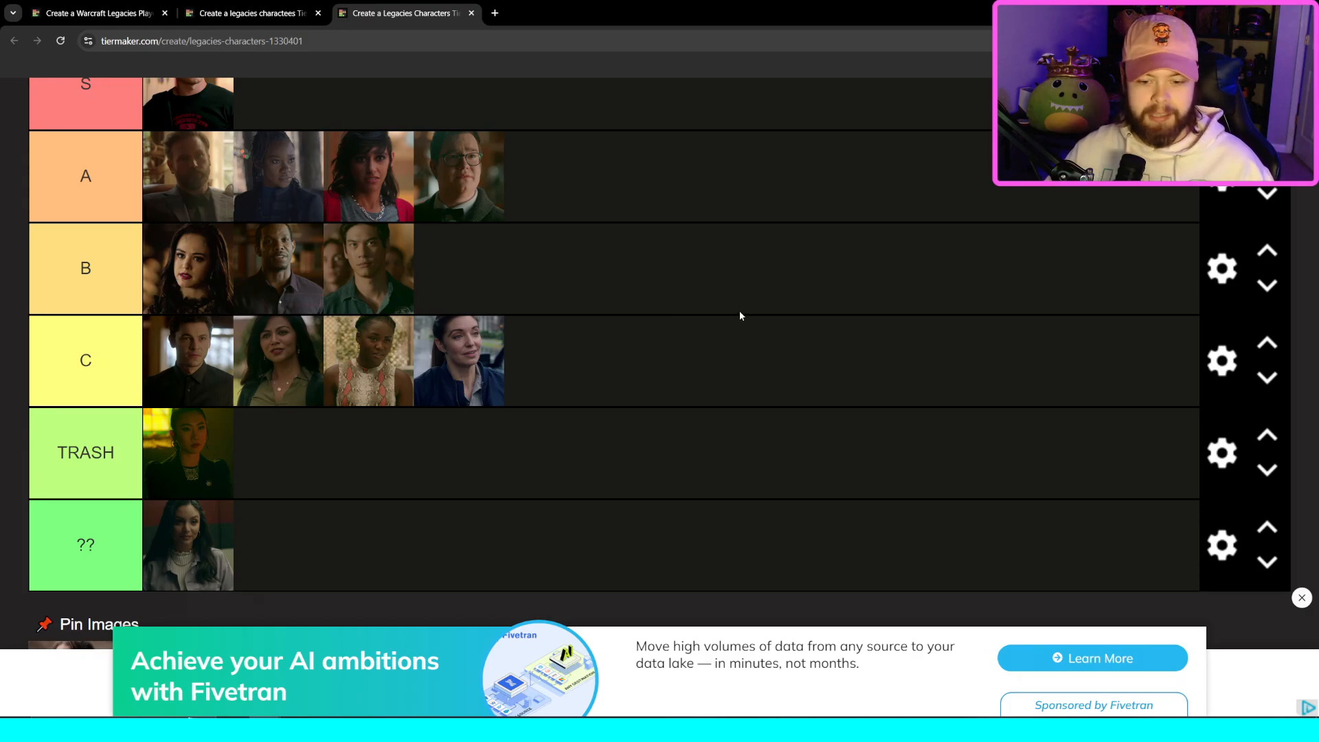
Step: Add the dimly lit man in dark clothes to the end of the C tier
{"action": "scroll", "coordinate": [741, 315], "scroll_direction": "down", "scroll_amount": 1}
{"action": "scroll", "coordinate": [740, 315], "scroll_direction": "down", "scroll_amount": 4}
{"action": "scroll", "coordinate": [742, 315], "scroll_direction": "up", "scroll_amount": 1}
{"action": "left_click_drag", "start_coordinate": [1065, 481], "coordinate": [642, 322]}
{"action": "scroll", "coordinate": [736, 226], "scroll_direction": "up", "scroll_amount": 2}
{"action": "scroll", "coordinate": [649, 321], "scroll_direction": "down", "scroll_amount": 1}
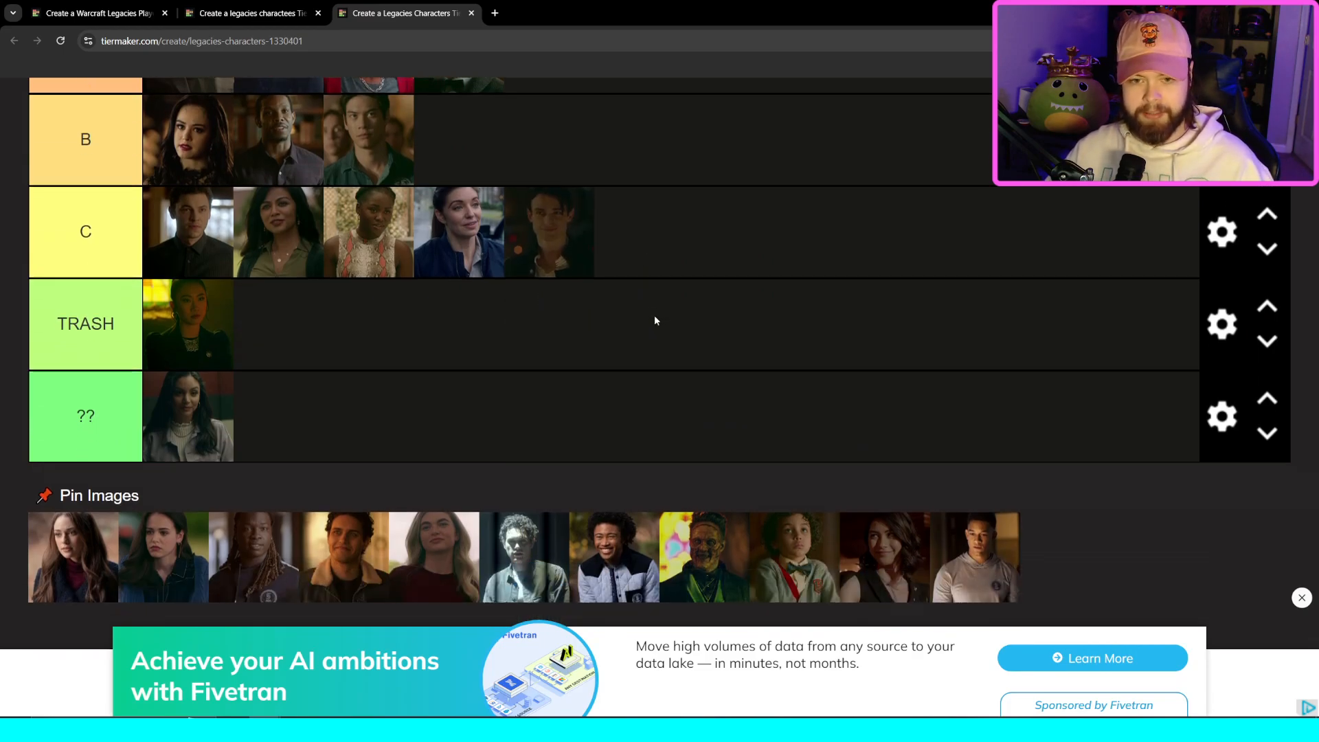
Step: Add the man in the light grey sweater to the end of the B tier
{"action": "left_click_drag", "start_coordinate": [989, 557], "coordinate": [607, 268]}
{"action": "scroll", "coordinate": [674, 259], "scroll_direction": "up", "scroll_amount": 2}
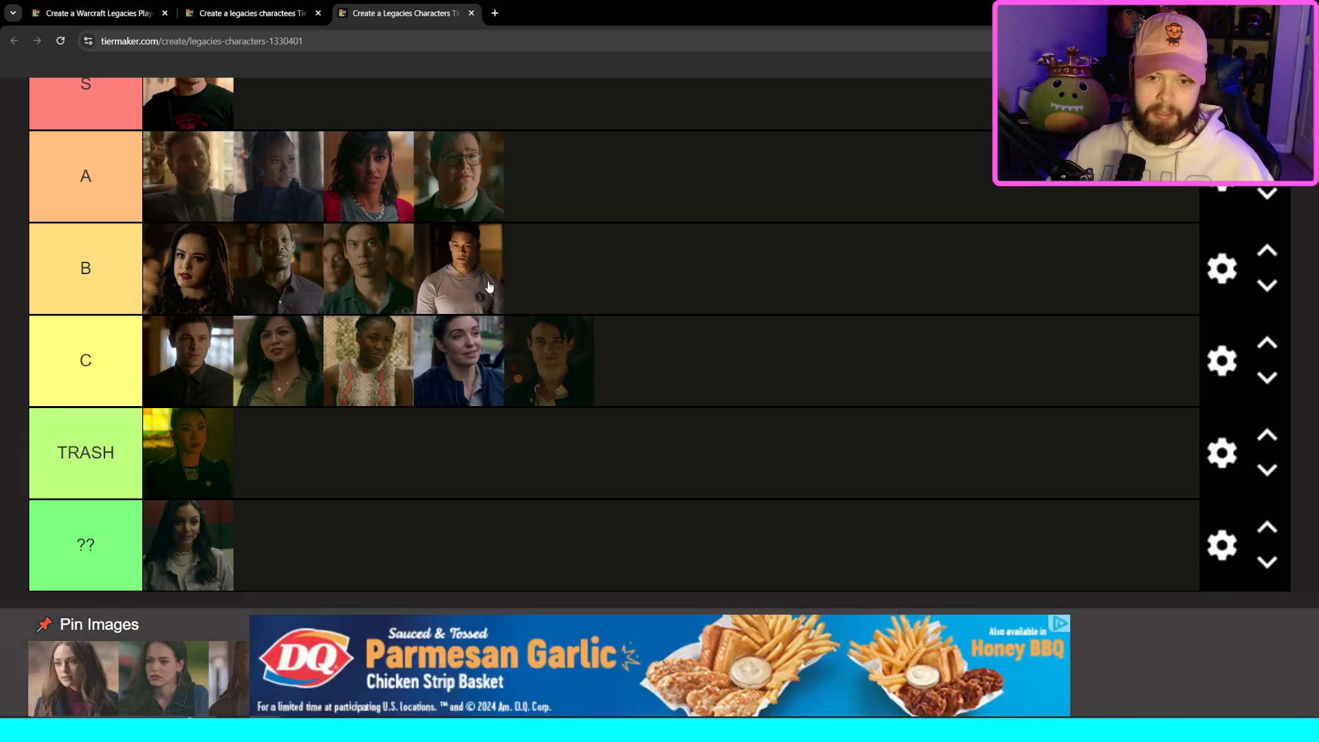
{"action": "left_click_drag", "start_coordinate": [489, 287], "coordinate": [536, 276]}
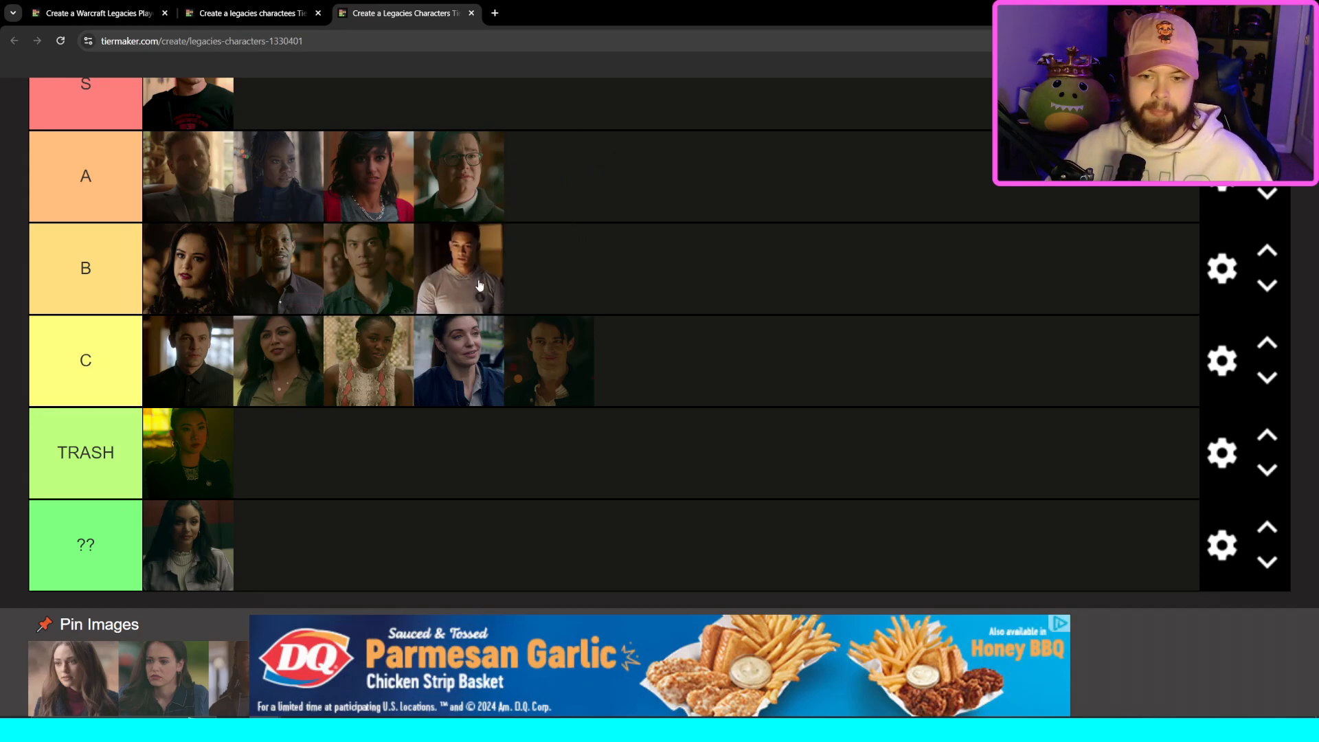
{"action": "left_click_drag", "start_coordinate": [471, 277], "coordinate": [505, 268]}
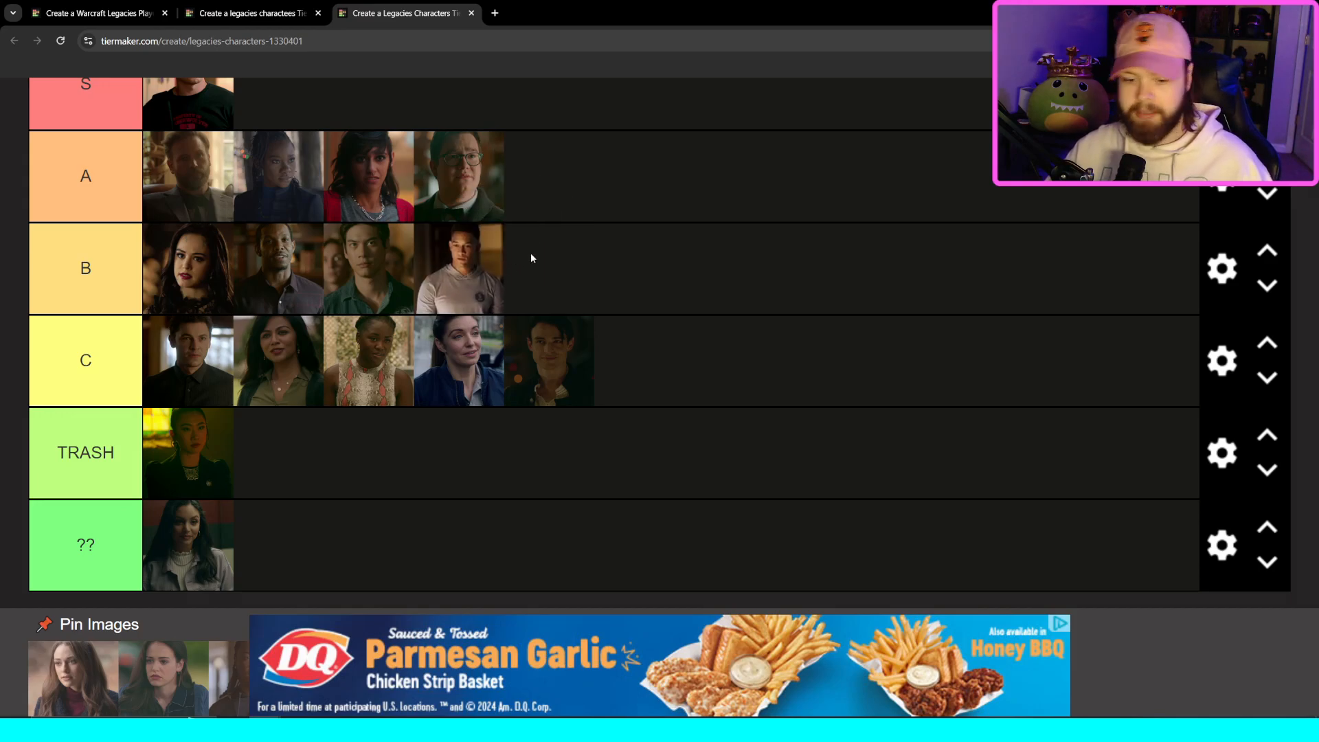
Step: Add the smiling dark-haired woman in the dark vest to the end of the B tier
{"action": "scroll", "coordinate": [530, 254], "scroll_direction": "down", "scroll_amount": 2}
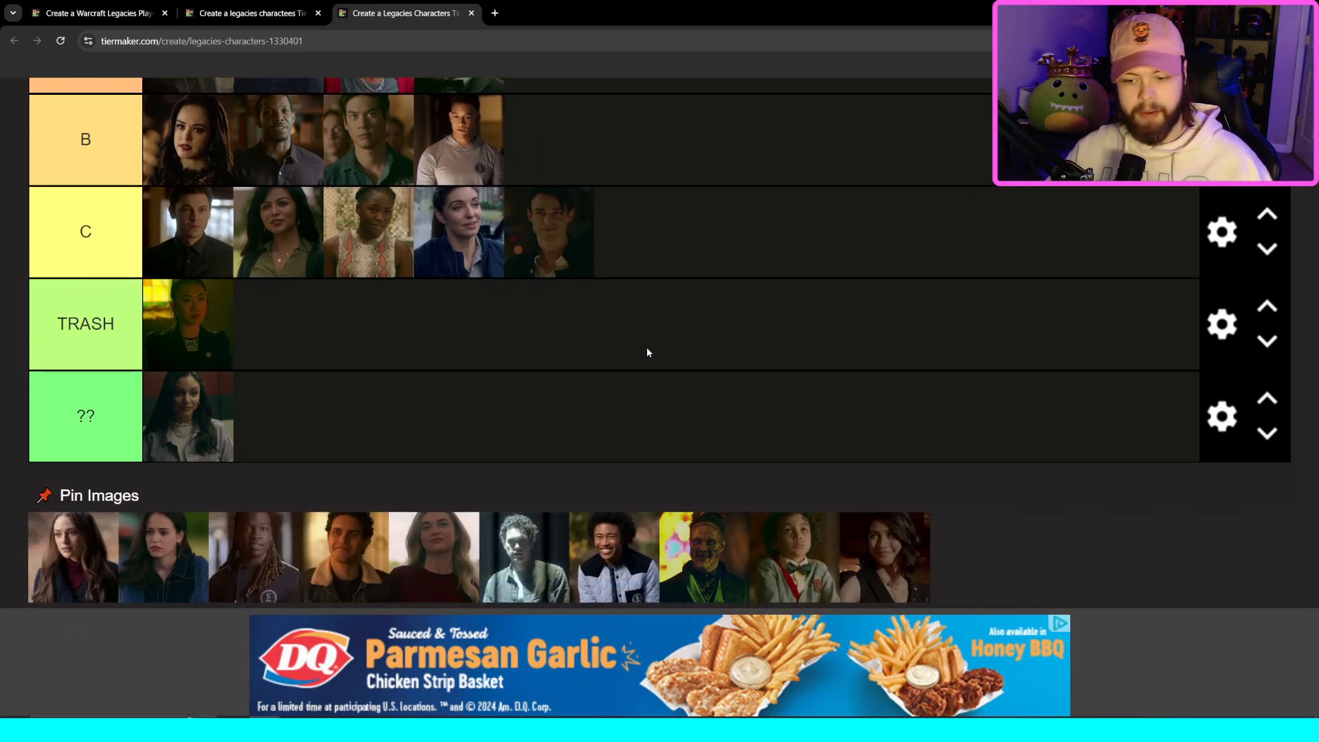
{"action": "left_click_drag", "start_coordinate": [884, 557], "coordinate": [642, 215]}
{"action": "scroll", "coordinate": [627, 200], "scroll_direction": "up", "scroll_amount": 1}
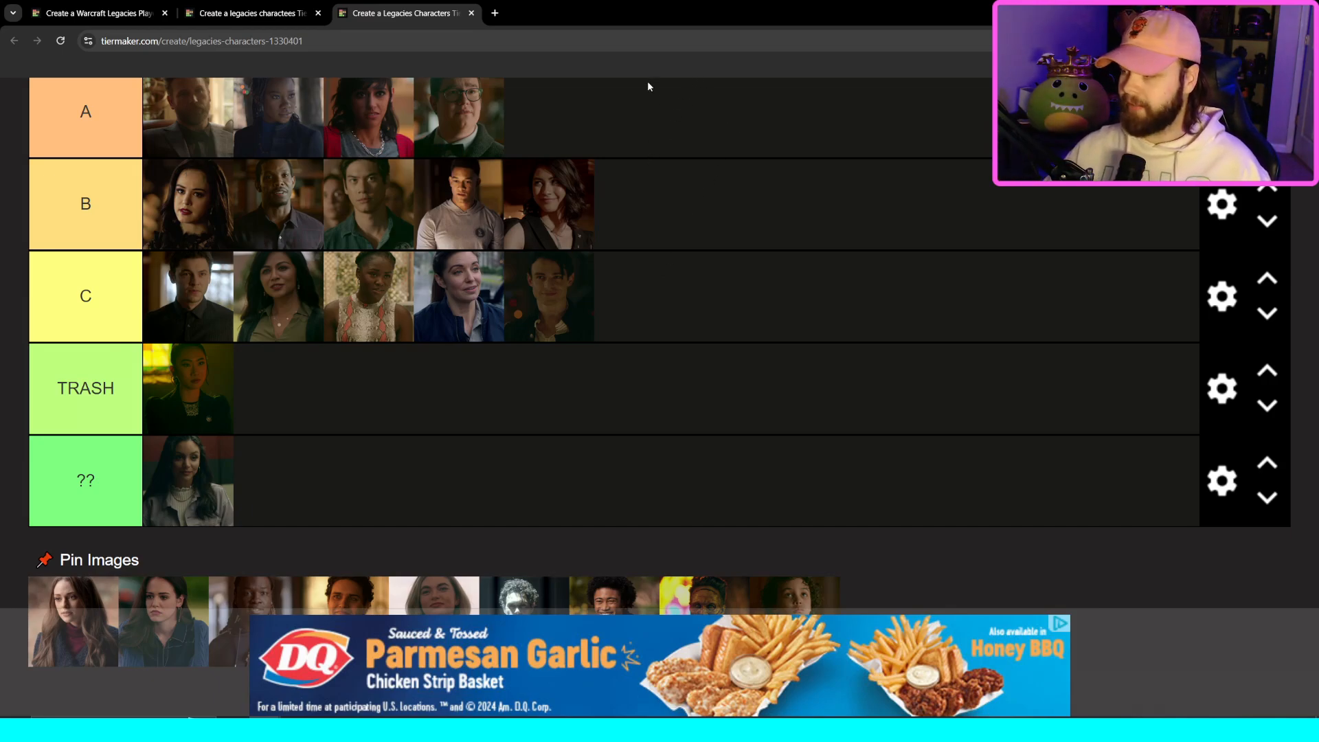
Step: Add the curly-haired boy with the bow tie to the end of the A tier
{"action": "scroll", "coordinate": [659, 218], "scroll_direction": "down", "scroll_amount": 2}
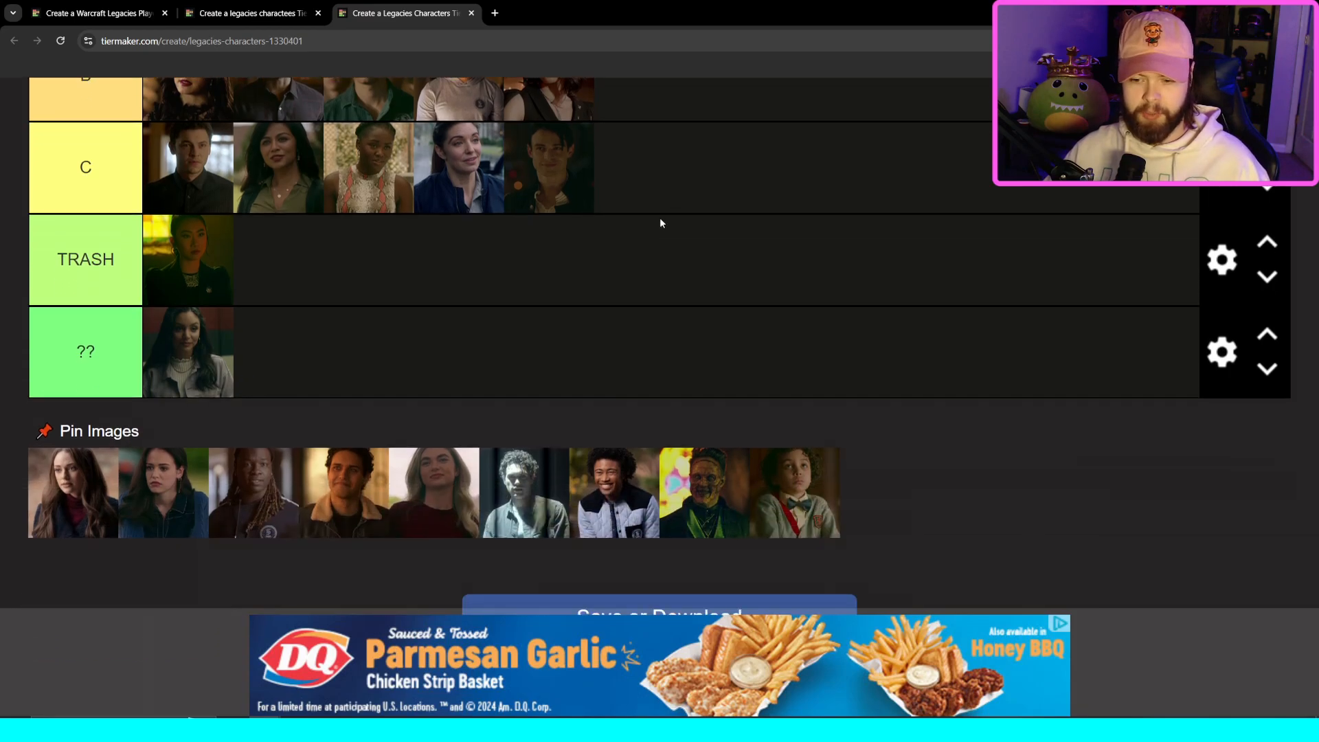
{"action": "scroll", "coordinate": [735, 323], "scroll_direction": "up", "scroll_amount": 1}
{"action": "left_click_drag", "start_coordinate": [815, 545], "coordinate": [741, 220]}
{"action": "scroll", "coordinate": [797, 309], "scroll_direction": "up", "scroll_amount": 2}
{"action": "scroll", "coordinate": [740, 224], "scroll_direction": "up", "scroll_amount": 1}
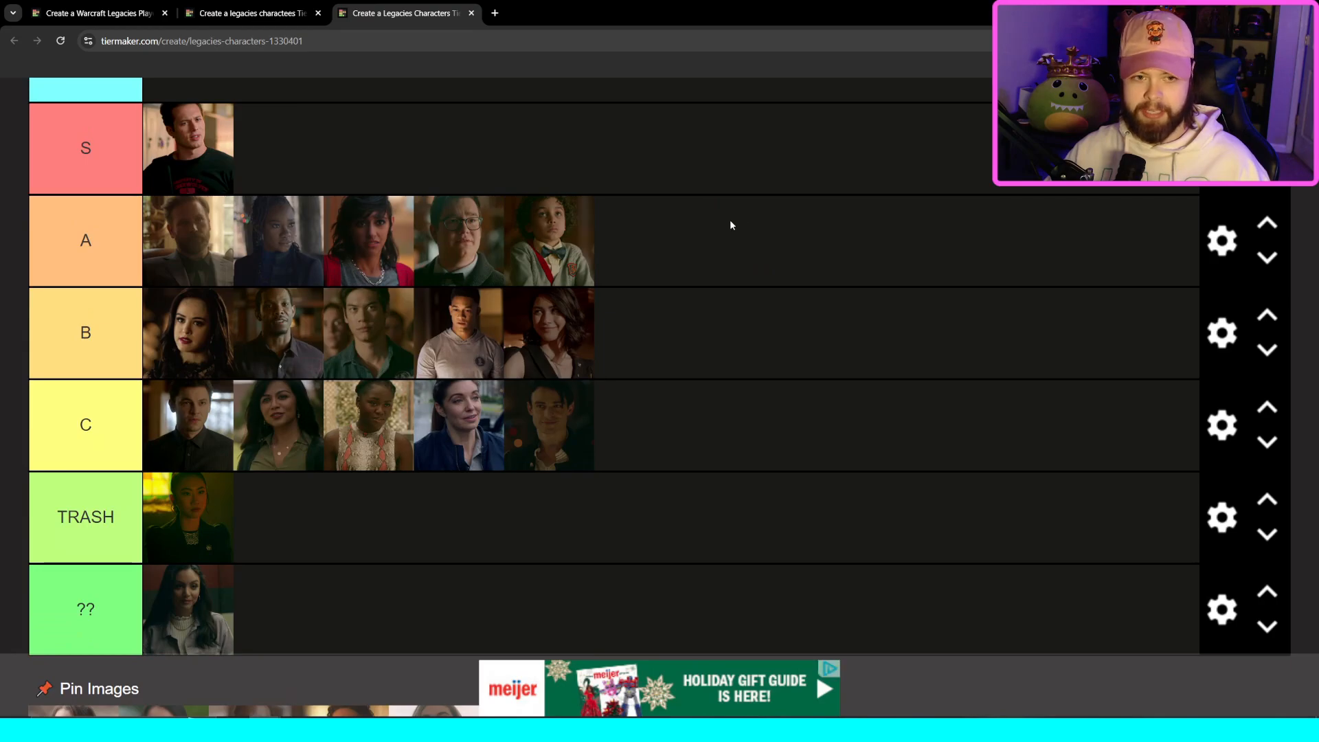
Step: Add the man with the painted face and the smiling man in the two-tone jacket to the S tier
{"action": "scroll", "coordinate": [665, 245], "scroll_direction": "down", "scroll_amount": 3}
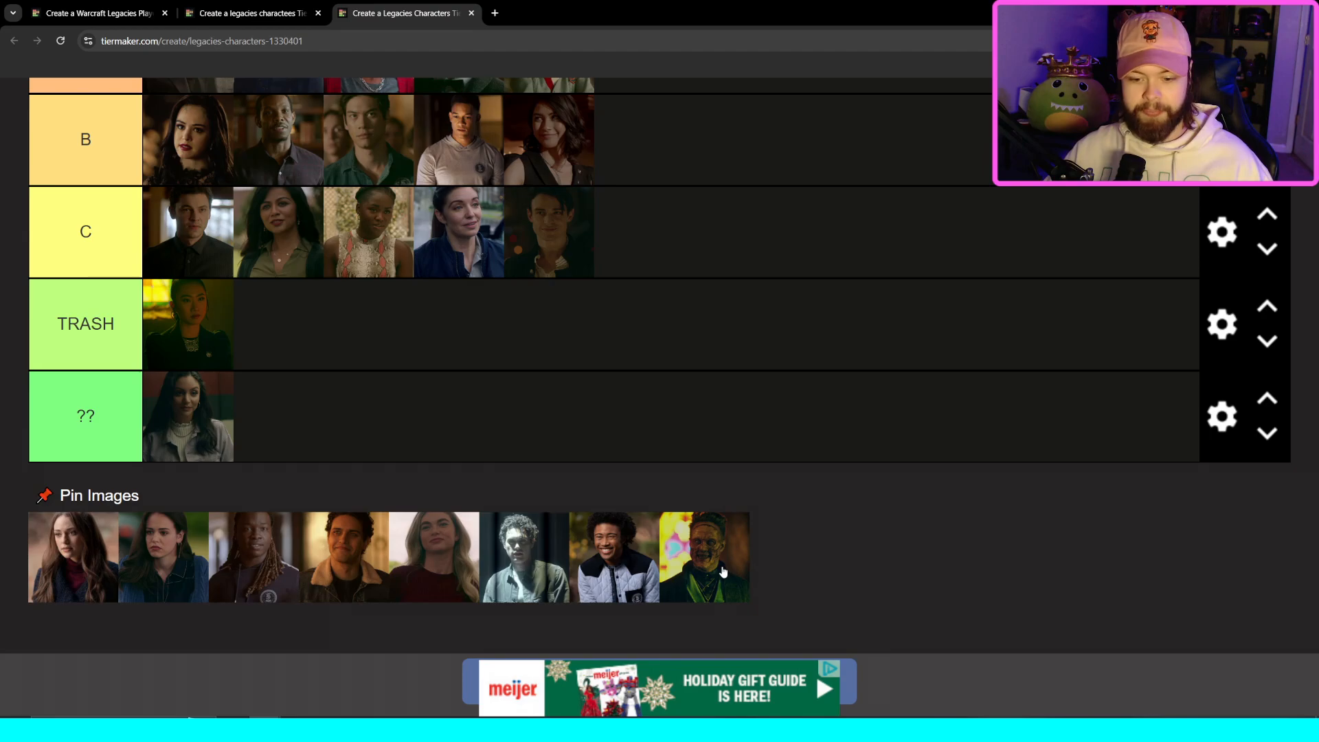
{"action": "left_click_drag", "start_coordinate": [722, 572], "coordinate": [680, 256]}
{"action": "scroll", "coordinate": [673, 378], "scroll_direction": "down", "scroll_amount": 4}
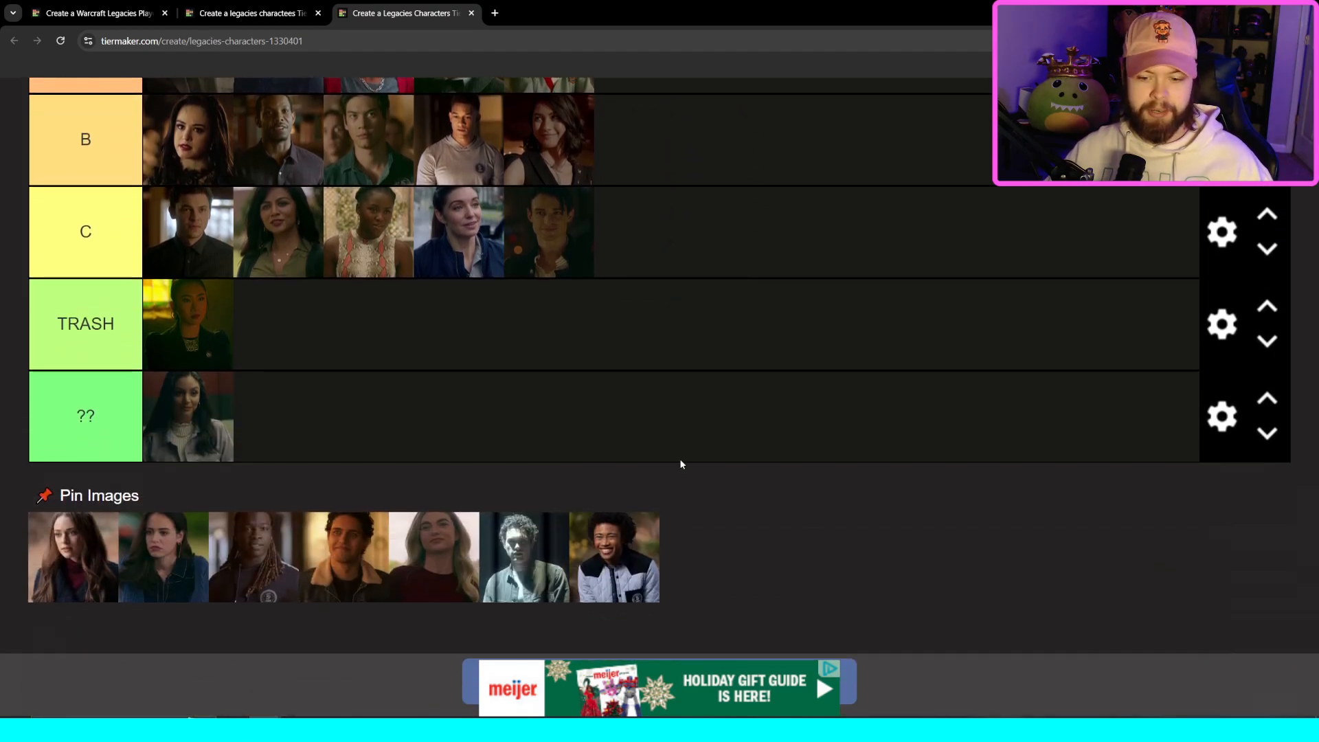
{"action": "left_click_drag", "start_coordinate": [634, 564], "coordinate": [616, 180]}
Step: Add the curly-haired man in the grey shirt to the TRASH tier and the blonde woman to the S tier
{"action": "scroll", "coordinate": [584, 357], "scroll_direction": "down", "scroll_amount": 3}
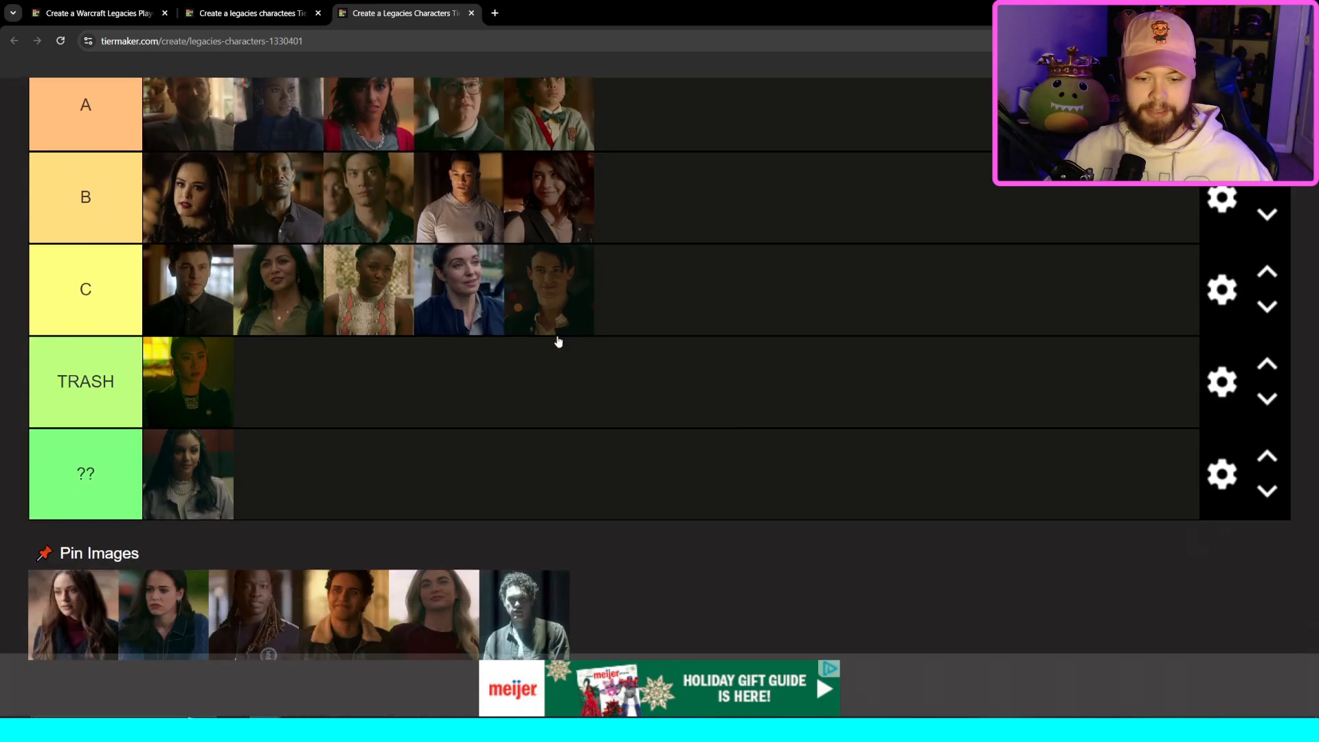
{"action": "left_click_drag", "start_coordinate": [545, 553], "coordinate": [653, 344]}
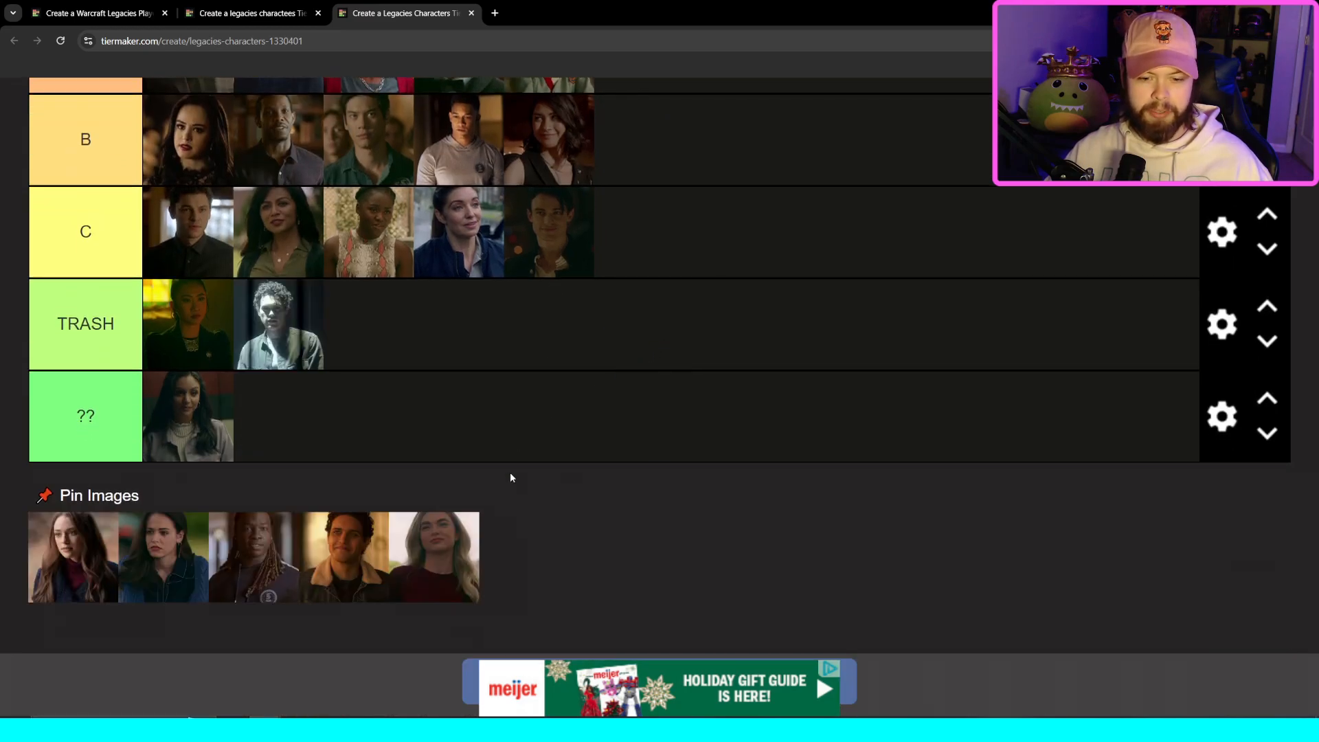
{"action": "left_click_drag", "start_coordinate": [470, 563], "coordinate": [768, 261]}
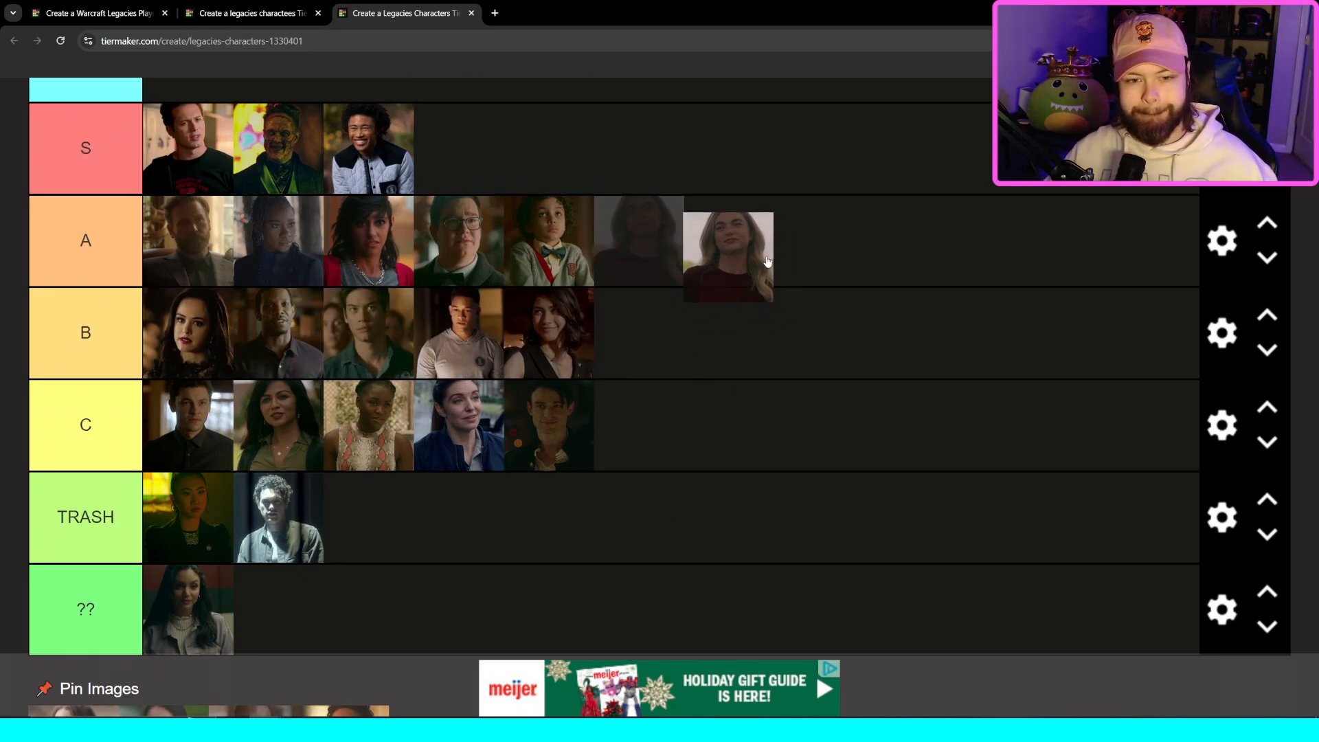
{"action": "scroll", "coordinate": [767, 261], "scroll_direction": "up", "scroll_amount": 1}
{"action": "left_click_drag", "start_coordinate": [767, 261], "coordinate": [698, 268]}
Step: Add the dark-haired woman in the denim jacket to the end of the S tier
{"action": "scroll", "coordinate": [697, 268], "scroll_direction": "down", "scroll_amount": 5}
{"action": "left_click_drag", "start_coordinate": [207, 498], "coordinate": [699, 159]}
{"action": "scroll", "coordinate": [698, 172], "scroll_direction": "up", "scroll_amount": 3}
Step: Add the man in the brown jacket with the fleece collar to the end of the S tier
{"action": "scroll", "coordinate": [443, 431], "scroll_direction": "down", "scroll_amount": 4}
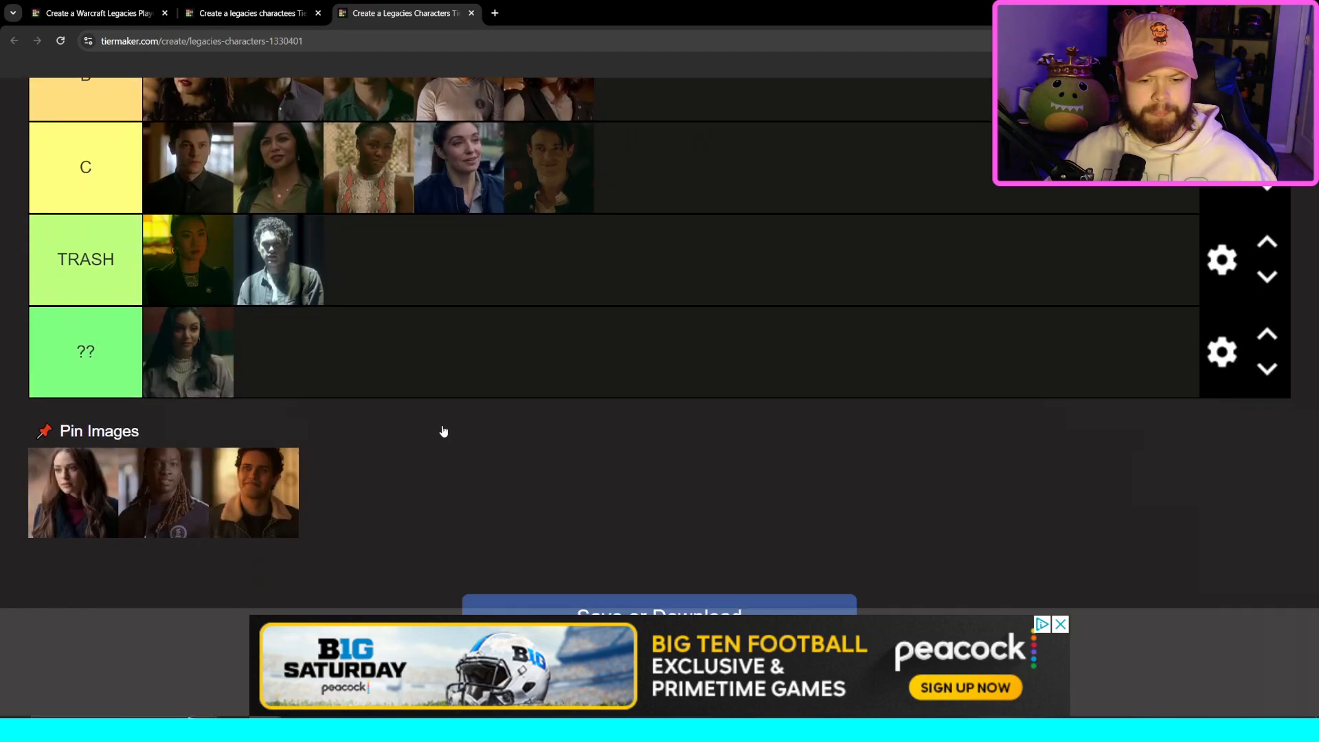
{"action": "scroll", "coordinate": [755, 297], "scroll_direction": "up", "scroll_amount": 4}
{"action": "left_click_drag", "start_coordinate": [252, 509], "coordinate": [680, 162]}
{"action": "scroll", "coordinate": [680, 161], "scroll_direction": "down", "scroll_amount": 4}
Step: Add the man with dreadlocks and the long-haired woman in the maroon top to the end of the S tier
{"action": "scroll", "coordinate": [762, 226], "scroll_direction": "up", "scroll_amount": 3}
{"action": "left_click_drag", "start_coordinate": [165, 556], "coordinate": [782, 181]}
{"action": "scroll", "coordinate": [782, 182], "scroll_direction": "down", "scroll_amount": 4}
{"action": "left_click_drag", "start_coordinate": [130, 522], "coordinate": [870, 242]}
{"action": "scroll", "coordinate": [241, 509], "scroll_direction": "up", "scroll_amount": 4}
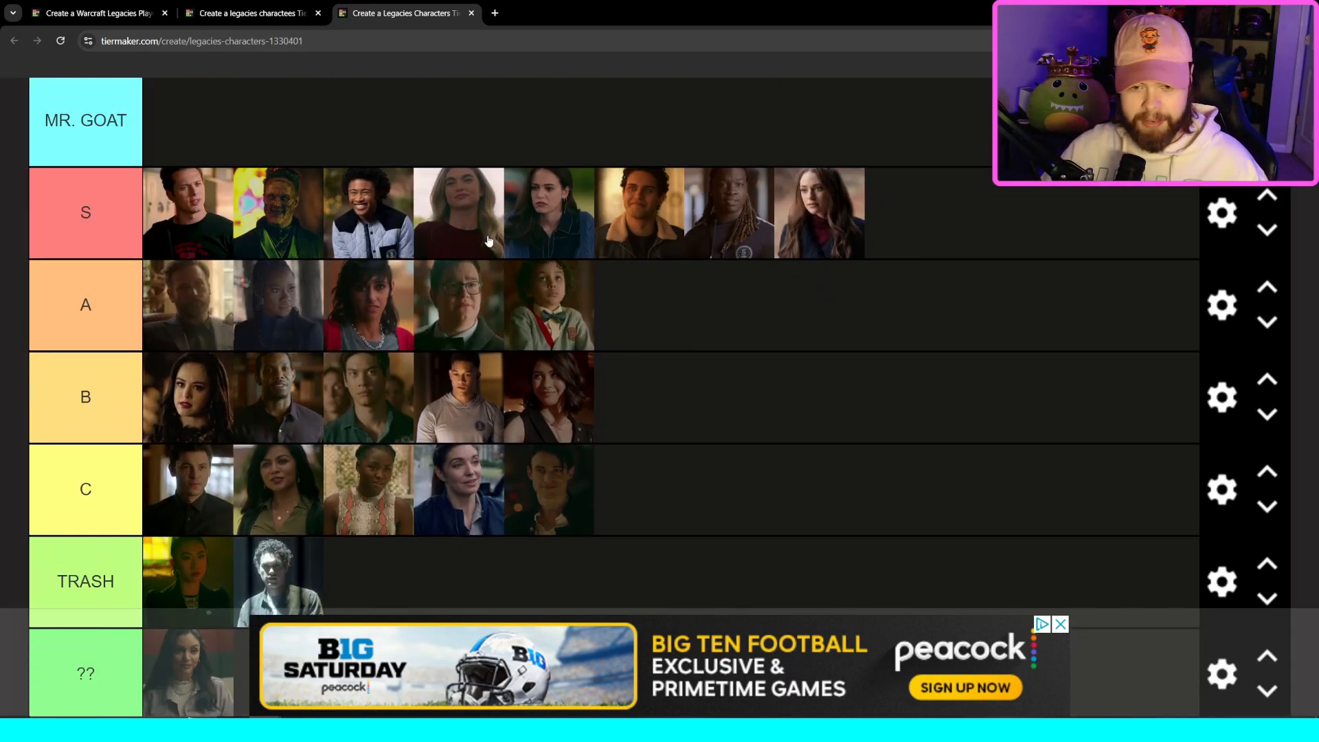
Step: Promote the woman in maroon, the man with dreadlocks, the man in the two-tone jacket and the man in the fleece-collared jacket to MR. GOAT
{"action": "scroll", "coordinate": [516, 251], "scroll_direction": "down", "scroll_amount": 1}
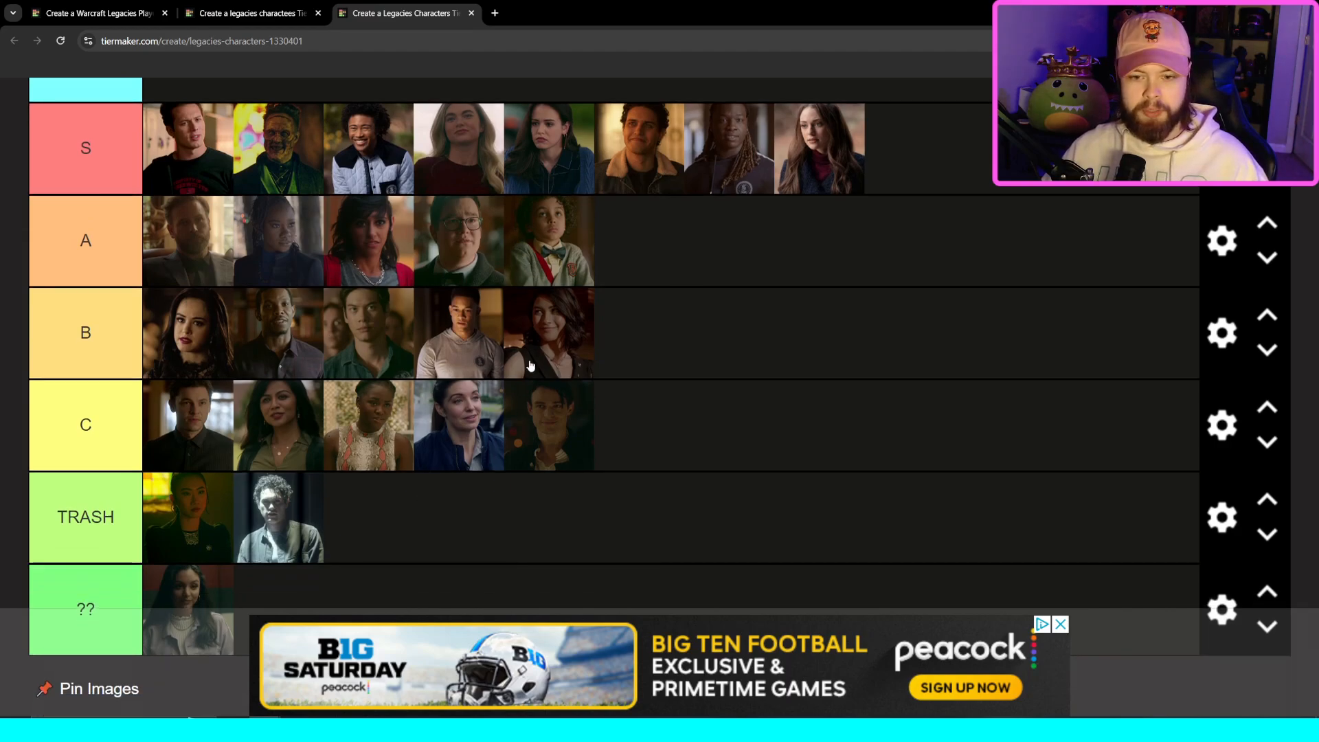
{"action": "scroll", "coordinate": [384, 272], "scroll_direction": "up", "scroll_amount": 1}
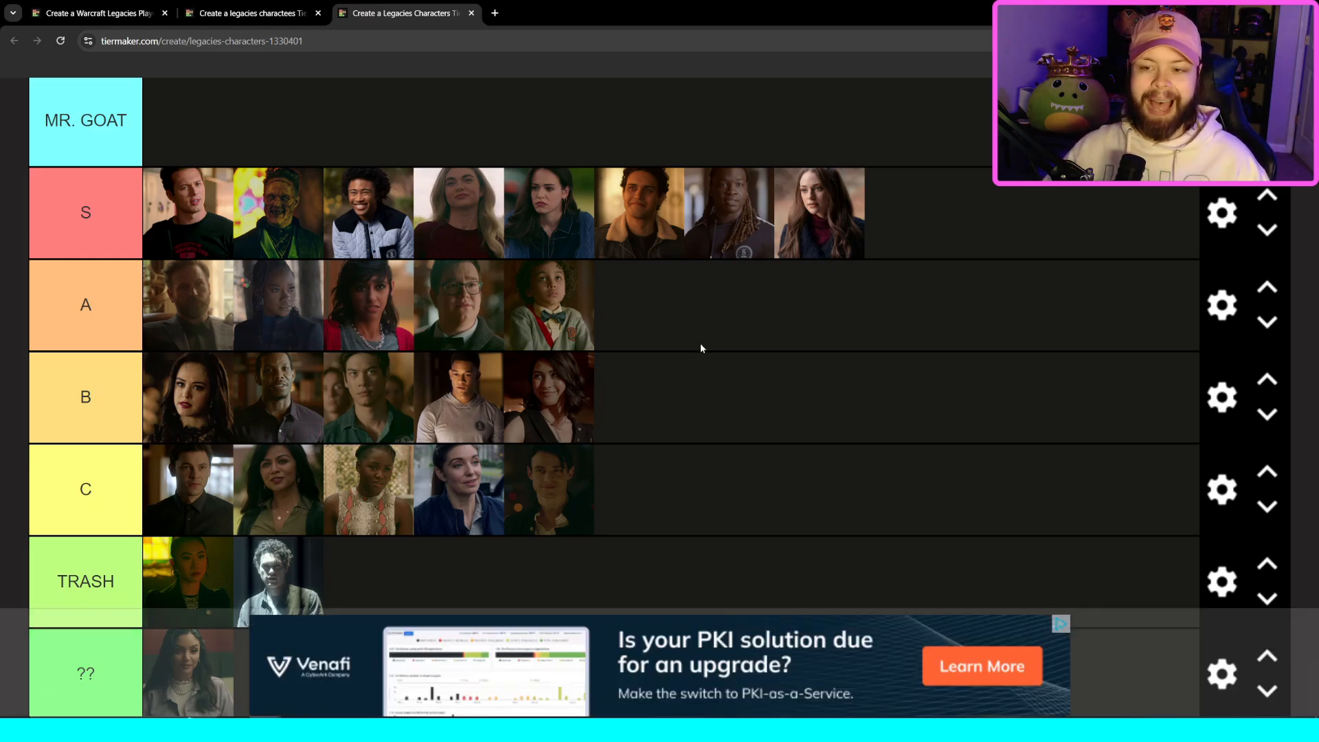
{"action": "scroll", "coordinate": [699, 343], "scroll_direction": "up", "scroll_amount": 1}
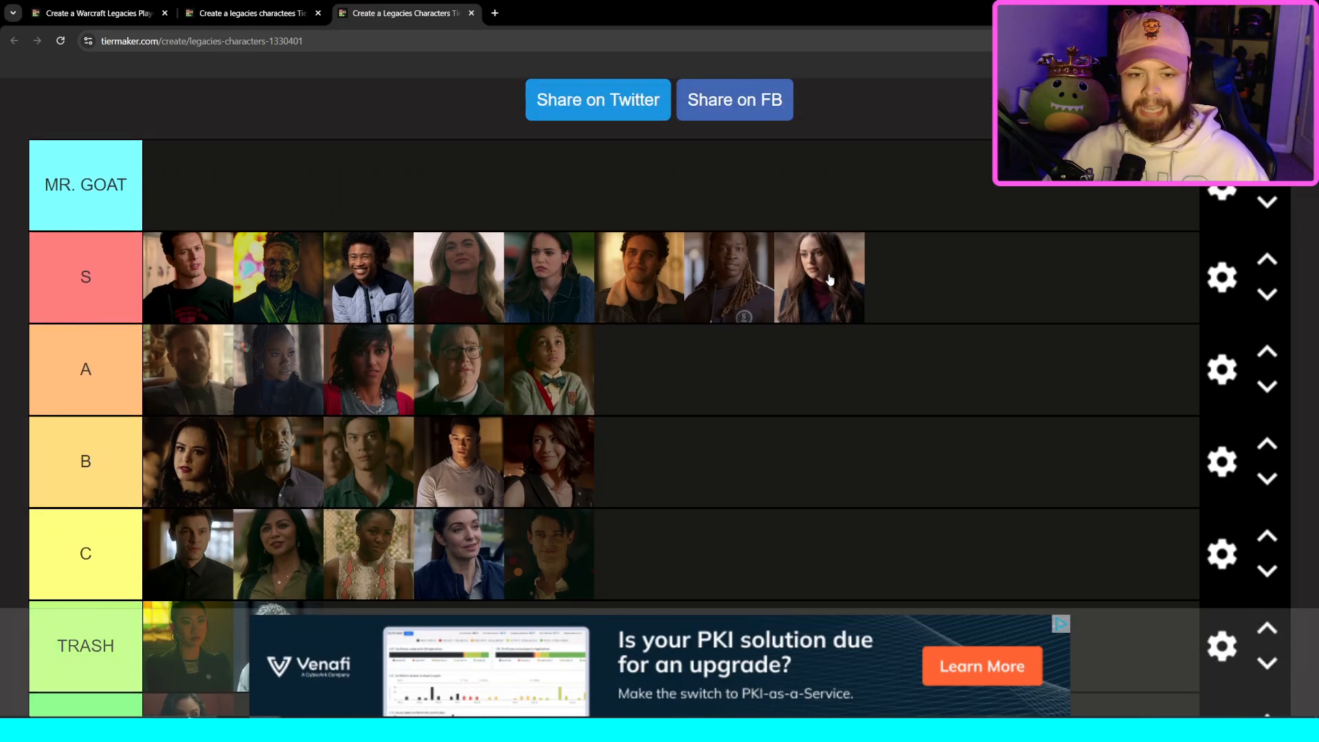
{"action": "left_click_drag", "start_coordinate": [828, 294], "coordinate": [841, 205]}
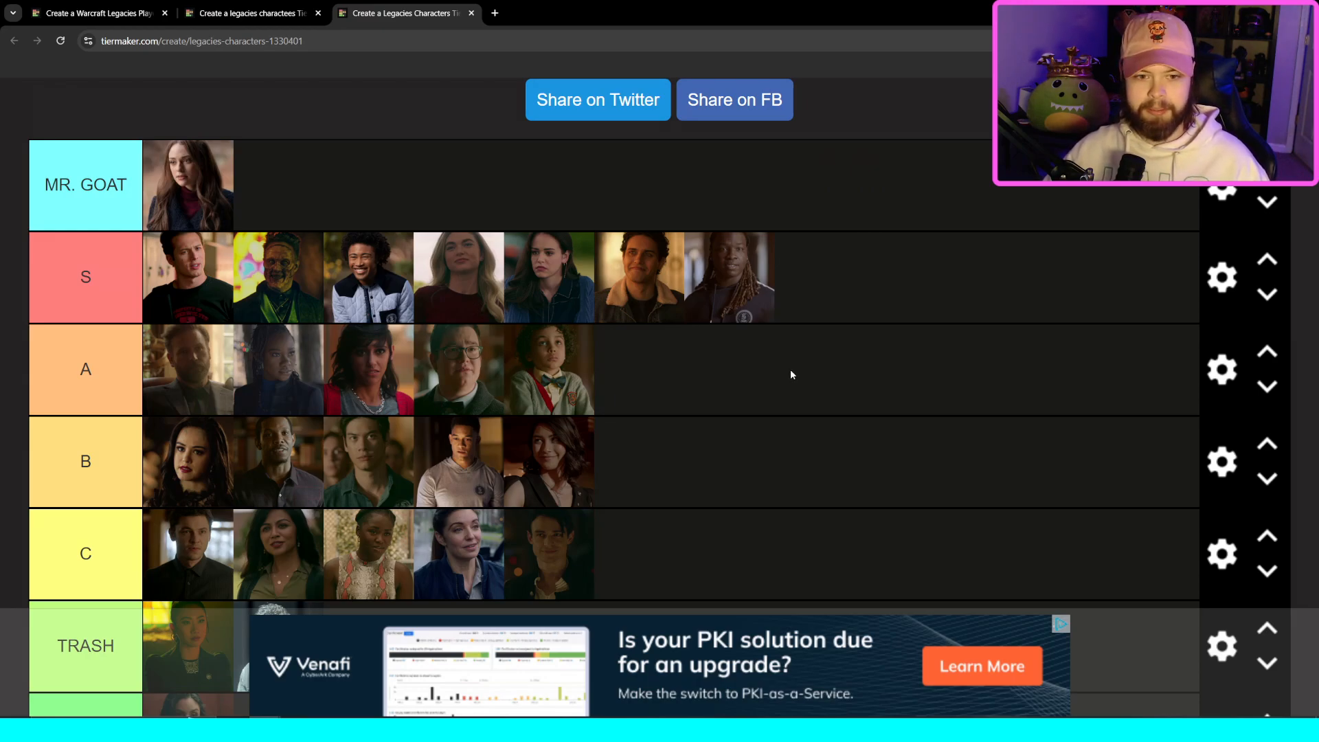
{"action": "left_click_drag", "start_coordinate": [747, 303], "coordinate": [641, 214]}
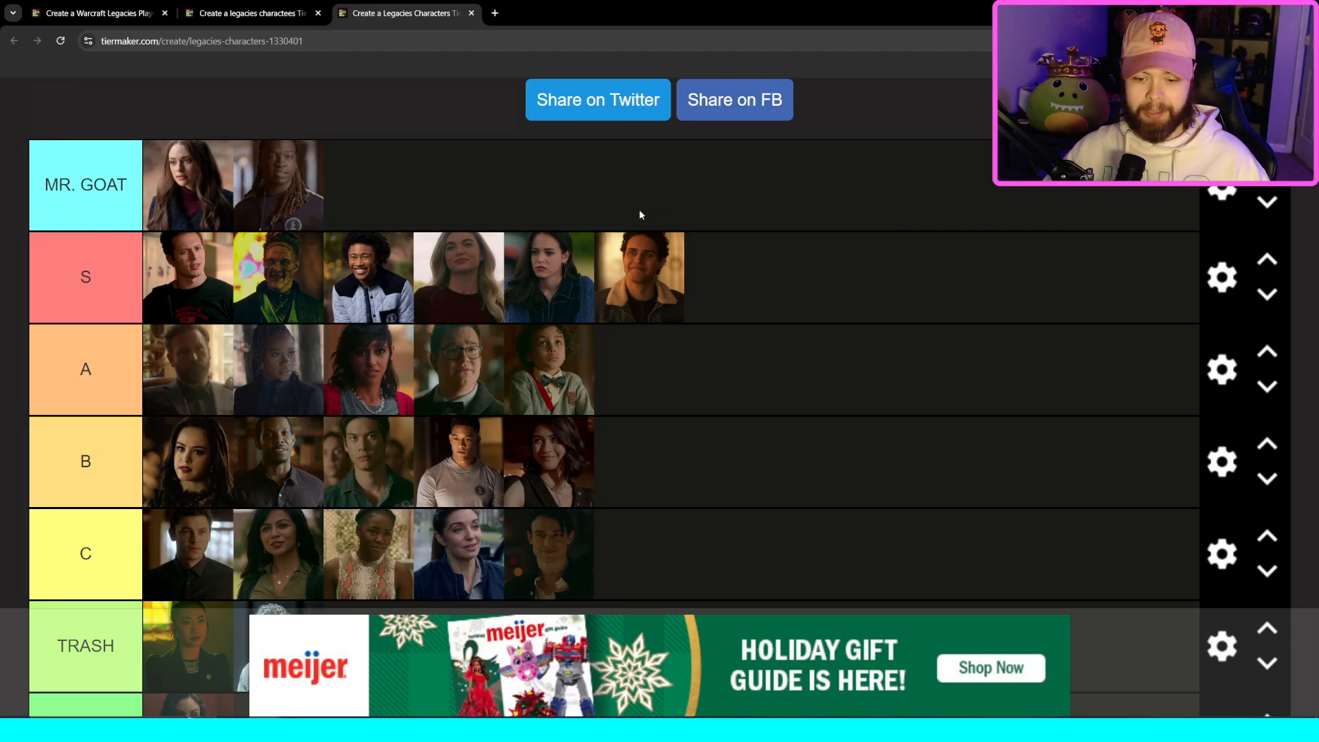
{"action": "left_click_drag", "start_coordinate": [382, 285], "coordinate": [391, 213]}
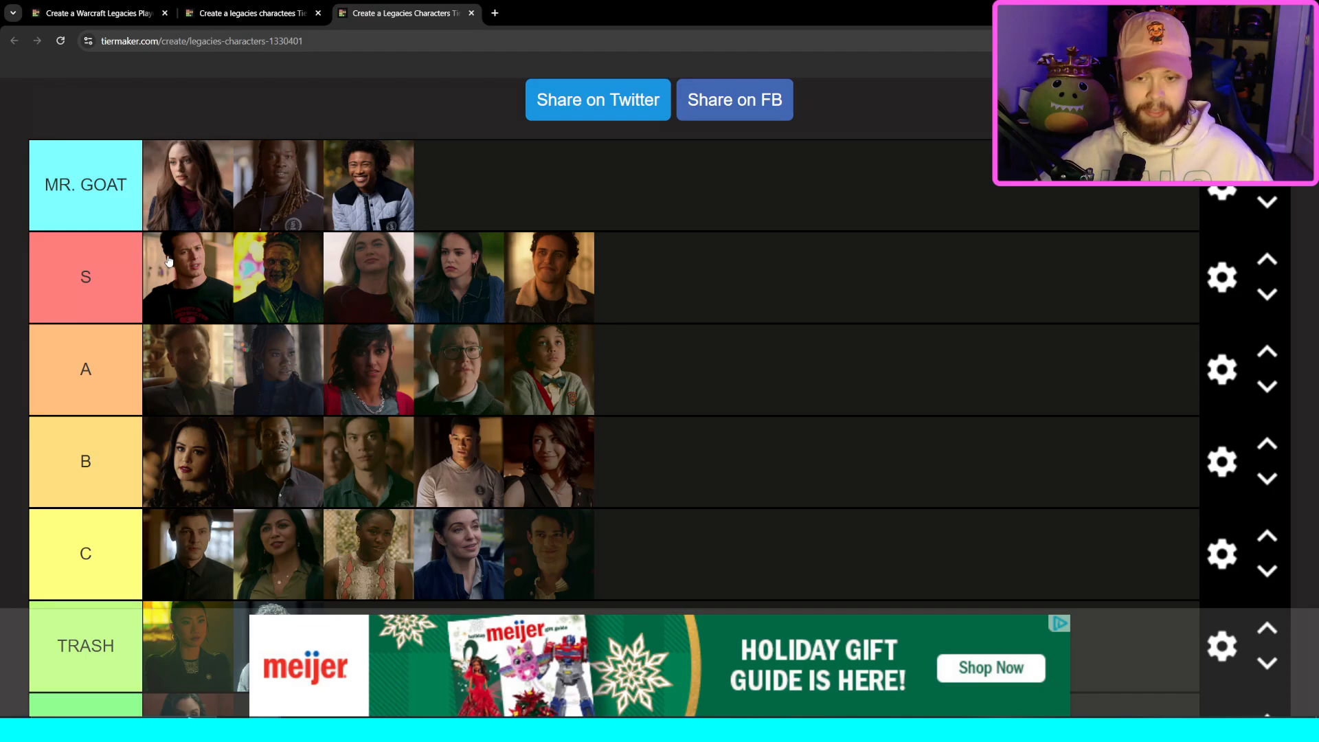
{"action": "left_click_drag", "start_coordinate": [565, 277], "coordinate": [509, 192]}
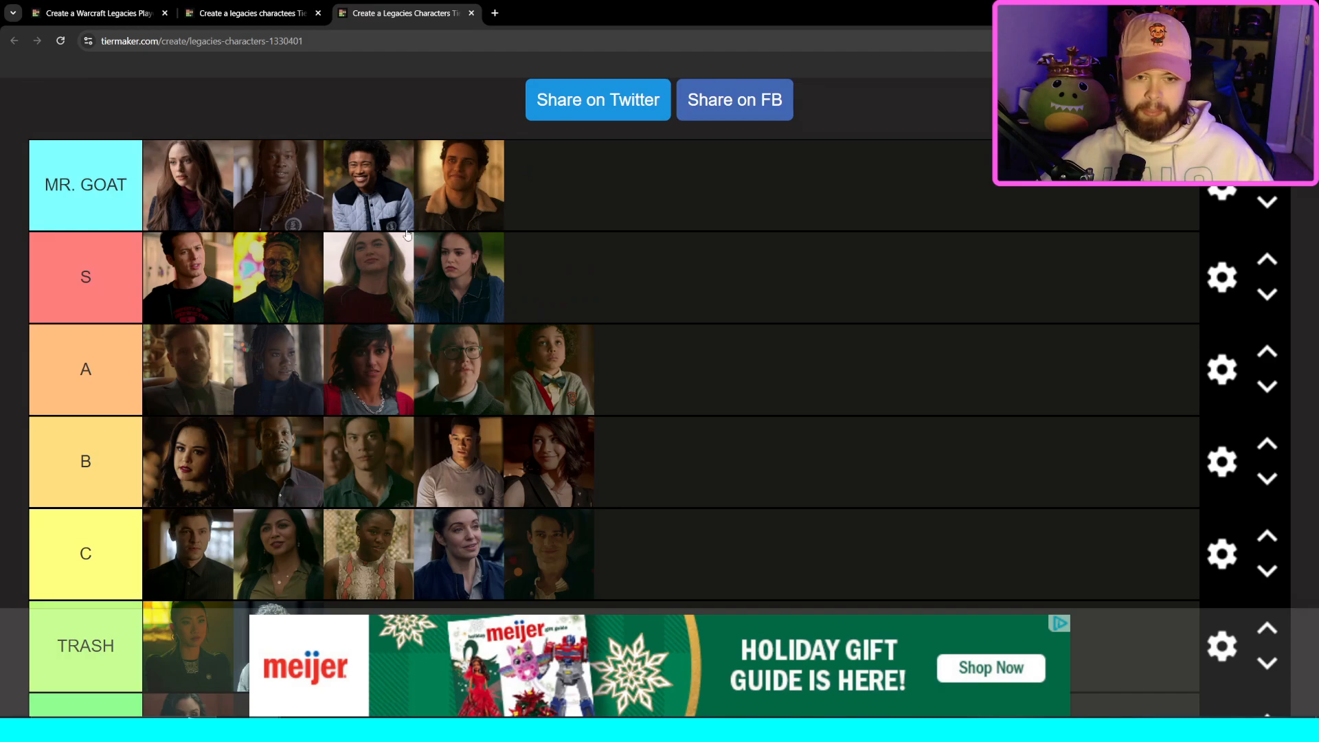
Step: Reorder MR. GOAT as the man in the two-tone jacket, man with dreadlocks, woman in maroon, and man in the fleece-collared jacket
{"action": "left_click_drag", "start_coordinate": [462, 188], "coordinate": [534, 192]}
{"action": "left_click_drag", "start_coordinate": [215, 191], "coordinate": [438, 180]}
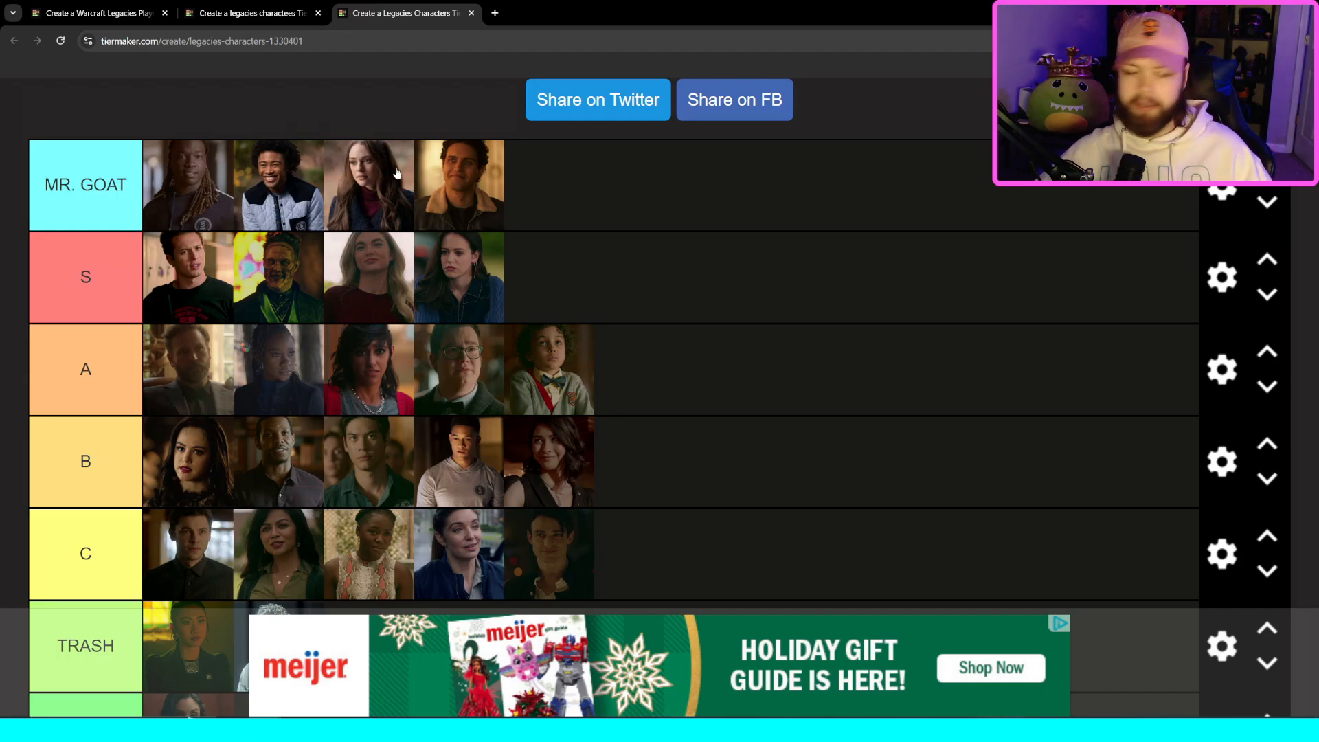
{"action": "left_click_drag", "start_coordinate": [297, 188], "coordinate": [177, 184]}
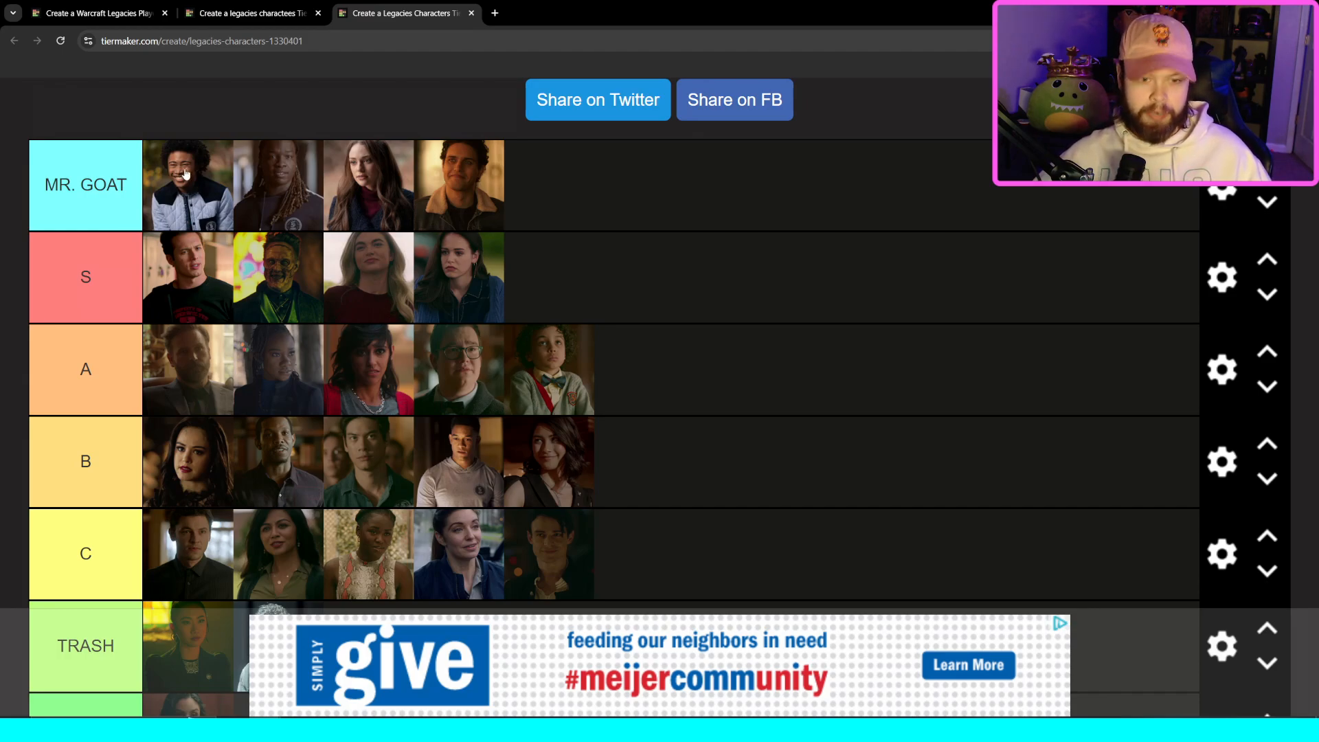
Step: Review the finished ranking and generate the tier list image for saving or downloading
{"action": "scroll", "coordinate": [200, 177], "scroll_direction": "down", "scroll_amount": 1}
{"action": "scroll", "coordinate": [220, 180], "scroll_direction": "up", "scroll_amount": 1}
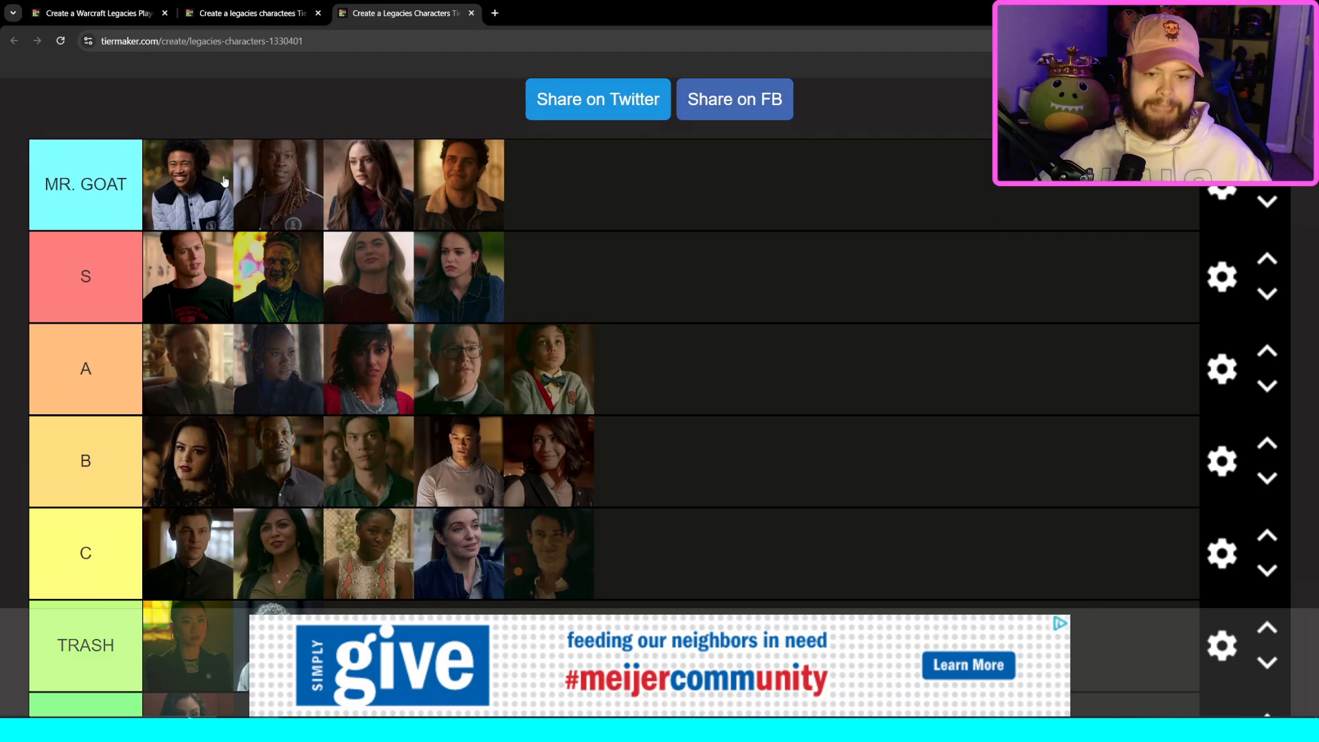
{"action": "scroll", "coordinate": [237, 187], "scroll_direction": "down", "scroll_amount": 1}
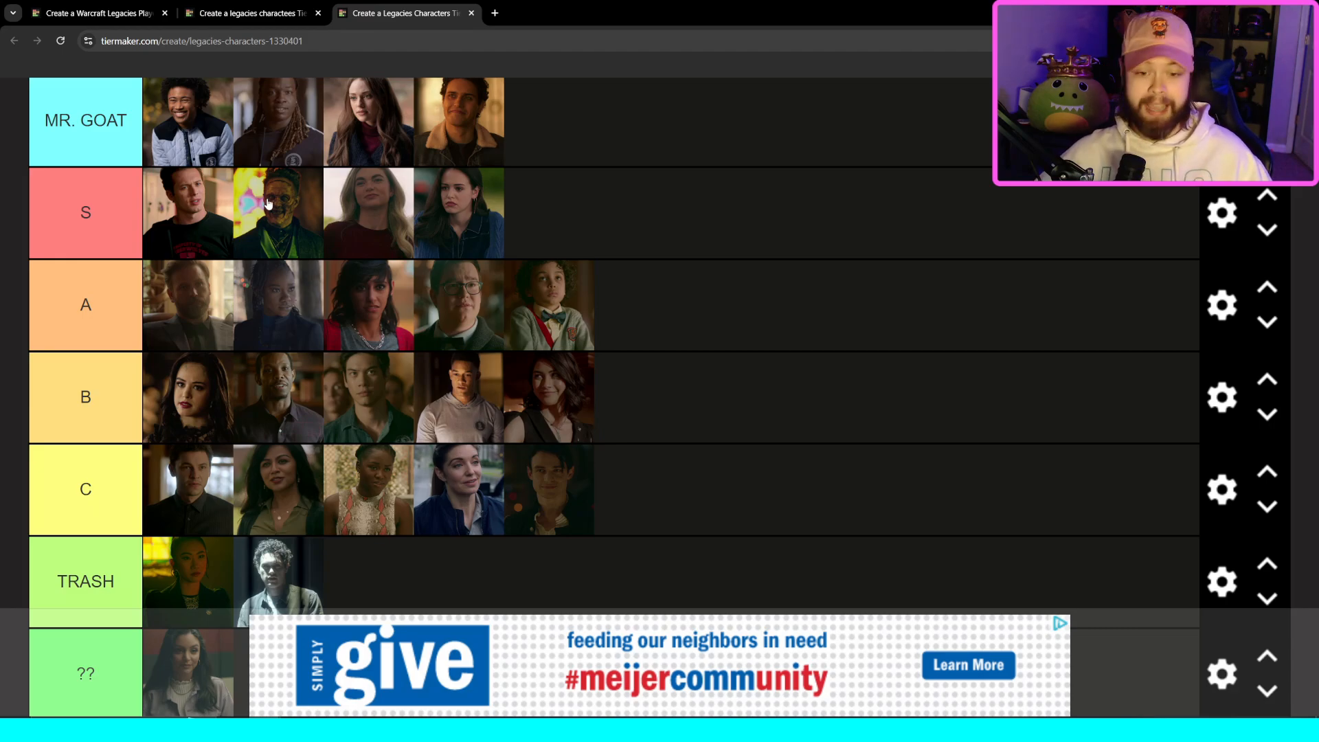
{"action": "scroll", "coordinate": [510, 225], "scroll_direction": "down", "scroll_amount": 1}
{"action": "scroll", "coordinate": [509, 225], "scroll_direction": "down", "scroll_amount": 1}
{"action": "scroll", "coordinate": [511, 227], "scroll_direction": "up", "scroll_amount": 2}
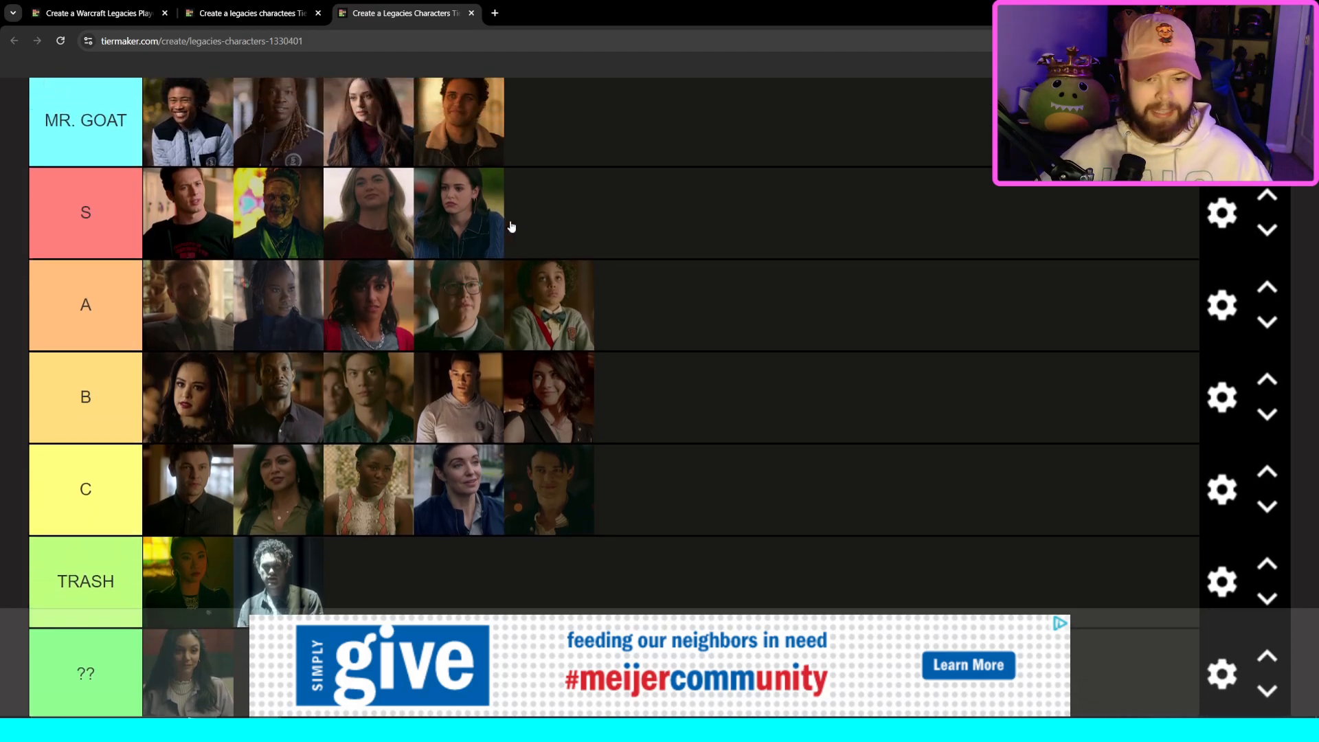
{"action": "scroll", "coordinate": [510, 227], "scroll_direction": "up", "scroll_amount": 2}
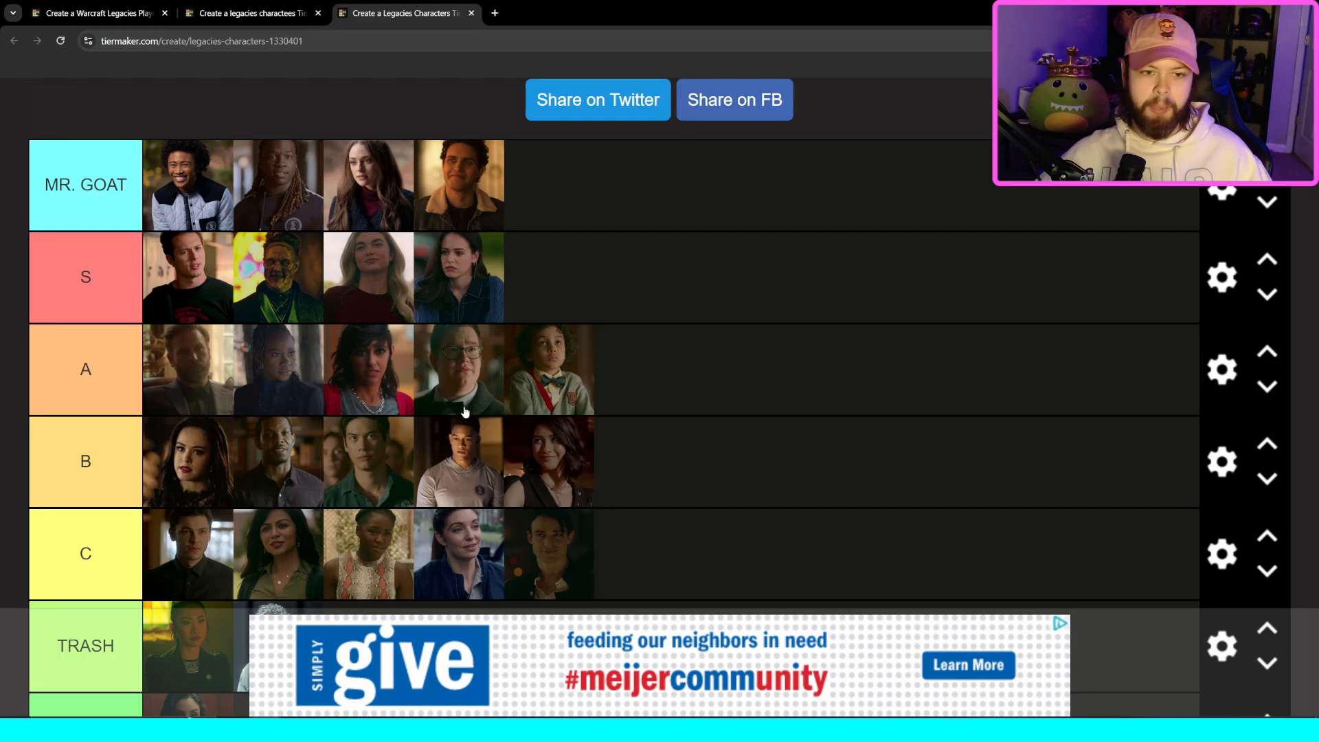
{"action": "scroll", "coordinate": [465, 411], "scroll_direction": "down", "scroll_amount": 5}
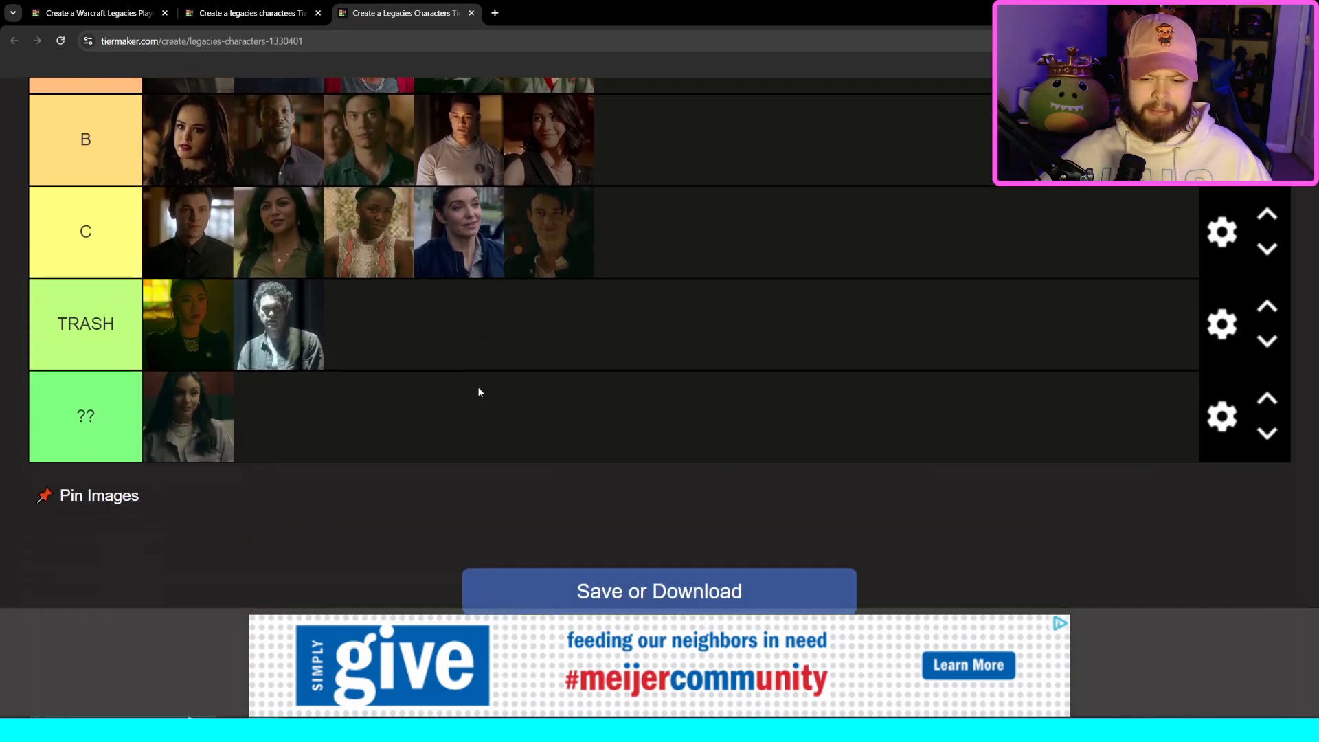
{"action": "left_click", "coordinate": [618, 588]}
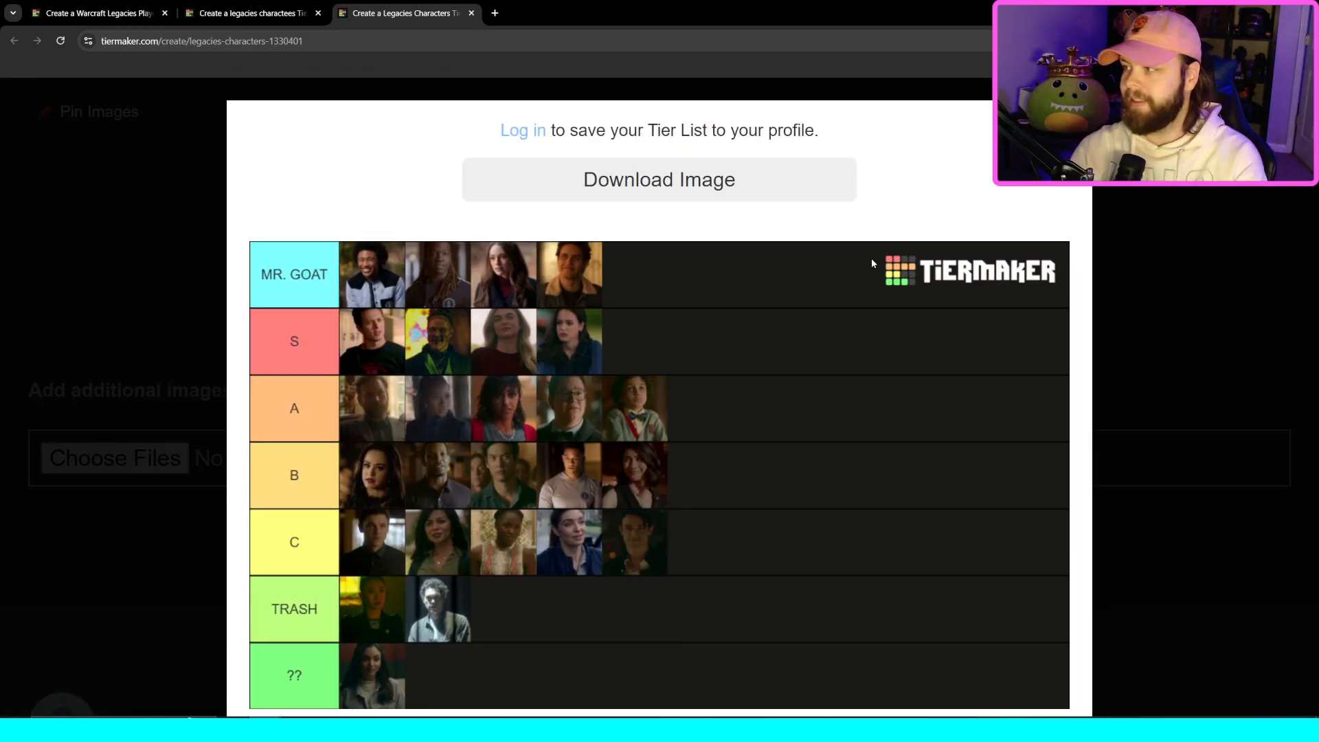